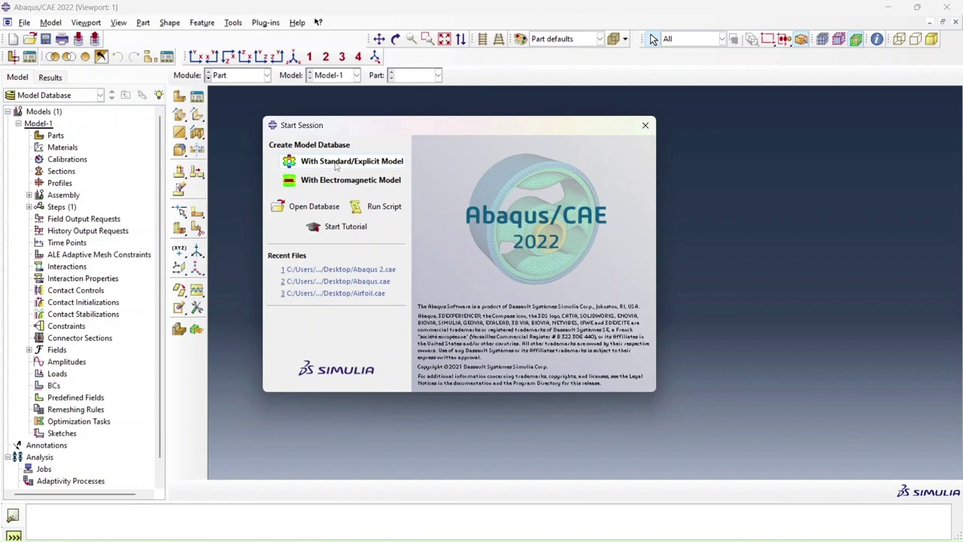
- Start a Standard/Explicit model and define a 3D deformable shell extrusion part with approximate size 100
{"action": "left_click", "coordinate": [336, 165]}
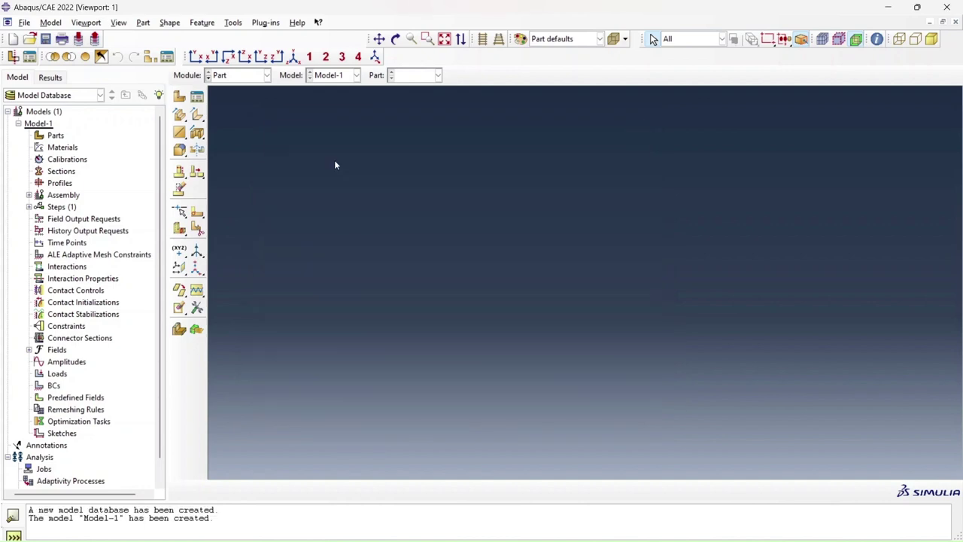
{"action": "left_click", "coordinate": [178, 100]}
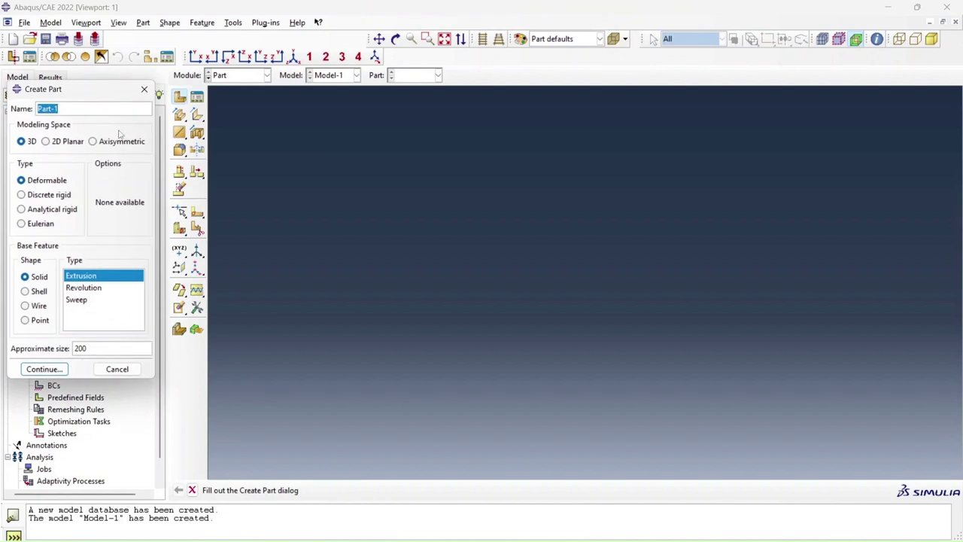
{"action": "left_click", "coordinate": [34, 292]}
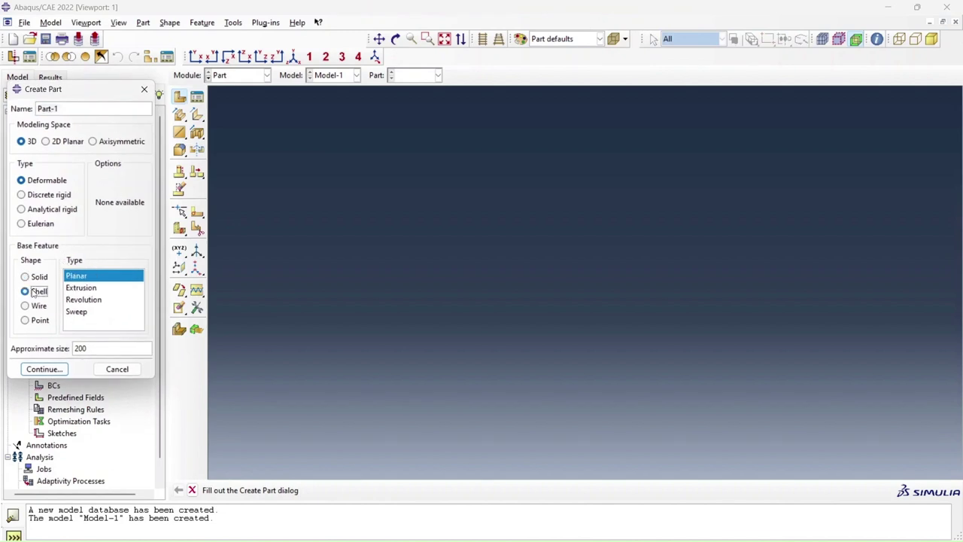
{"action": "left_click", "coordinate": [83, 288]}
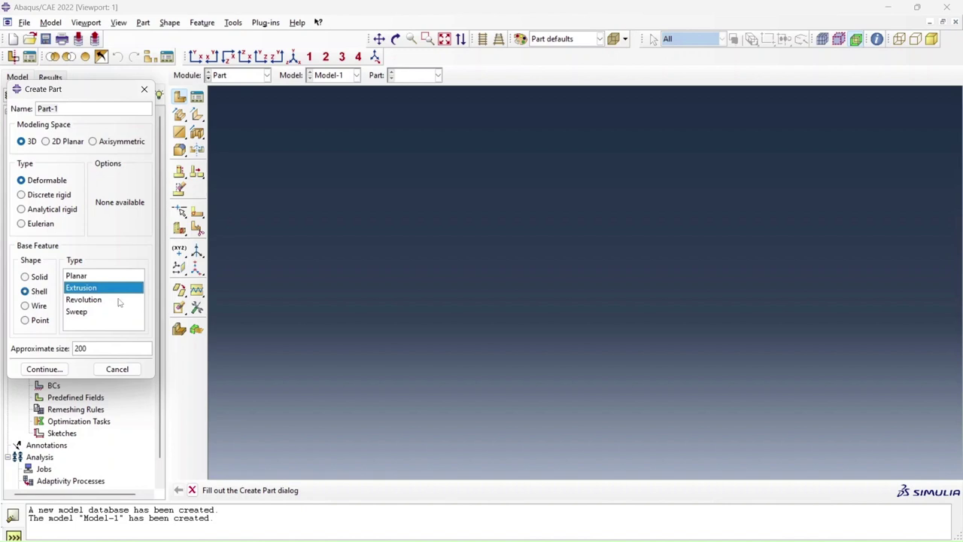
{"action": "left_click_drag", "start_coordinate": [109, 351], "coordinate": [66, 351]}
{"action": "type", "text": "1000"}
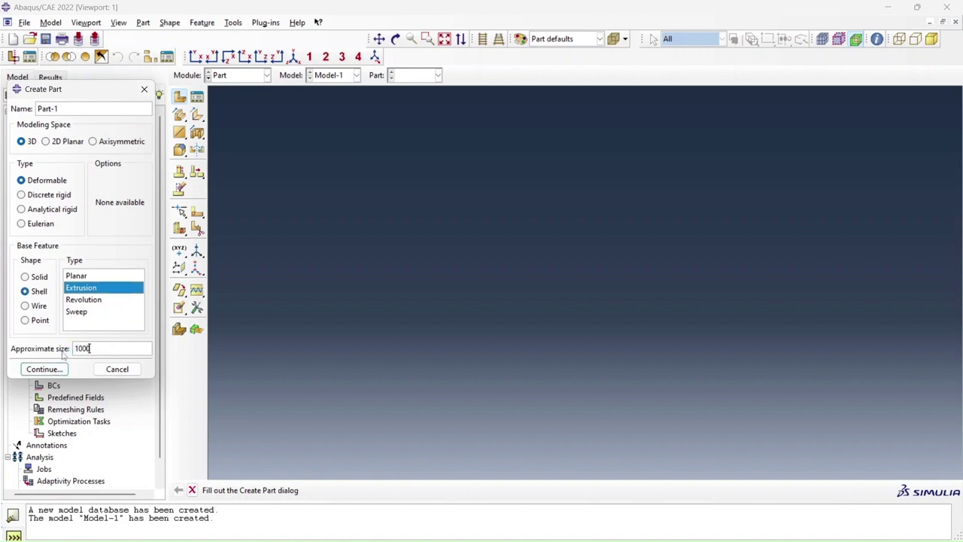
{"action": "key", "text": "BackSpace"}
- Sketch a vertical line from the origin to 0,15 as the part section
{"action": "left_click", "coordinate": [46, 369]}
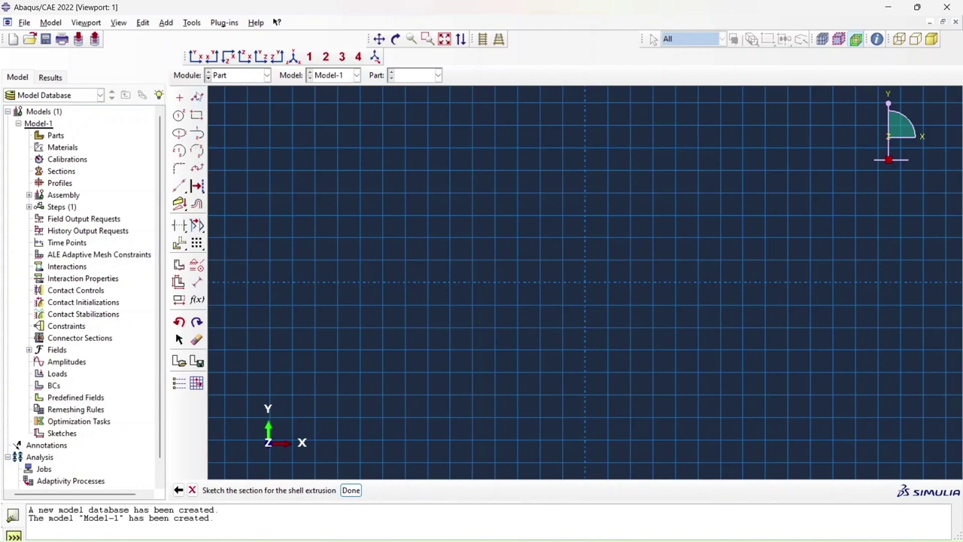
{"action": "left_click", "coordinate": [197, 98]}
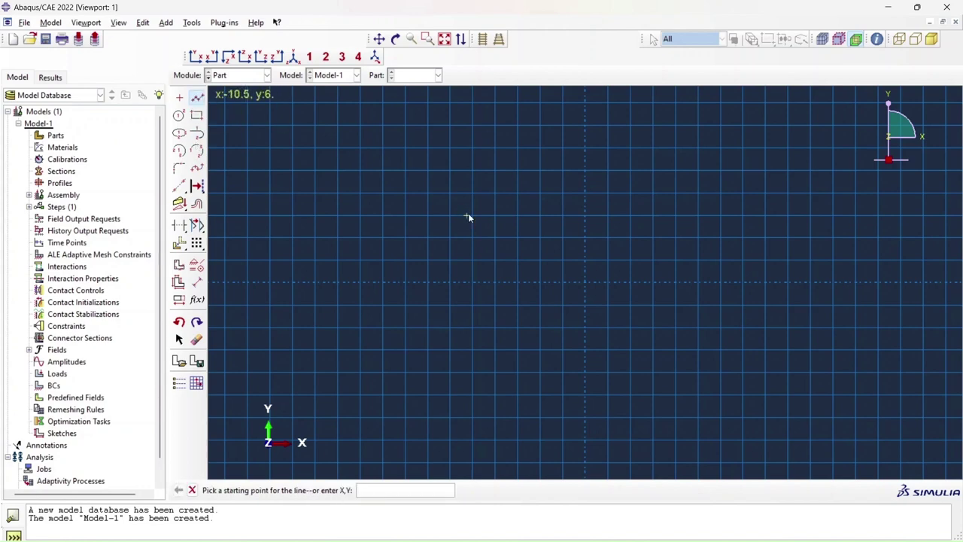
{"action": "left_click", "coordinate": [585, 284]}
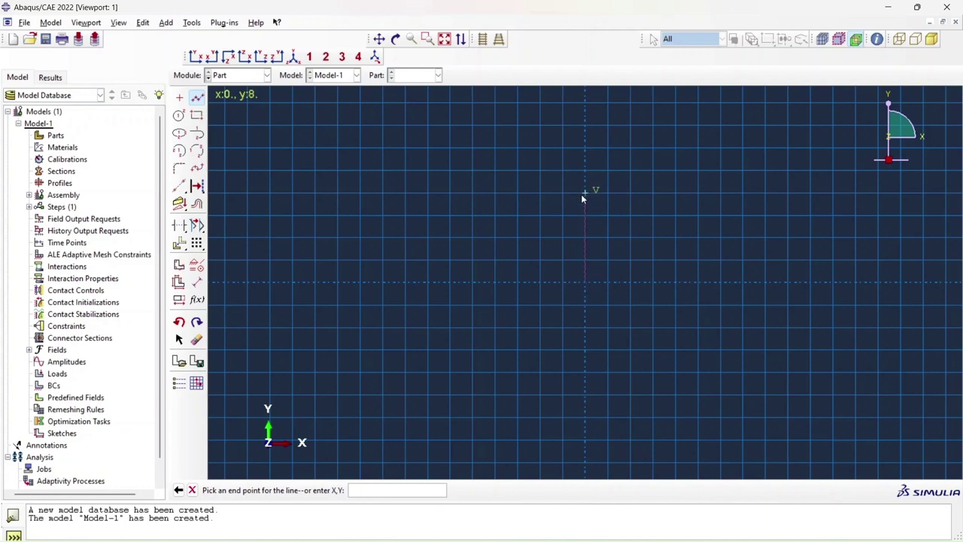
{"action": "type", "text": "0, 15"}
{"action": "key", "text": "Return"}
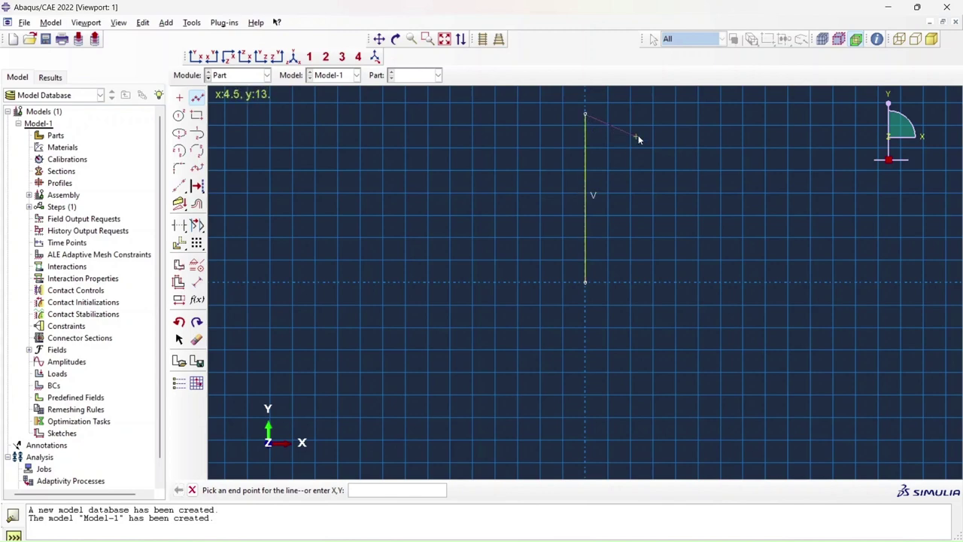
{"action": "middle_click", "coordinate": [649, 140]}
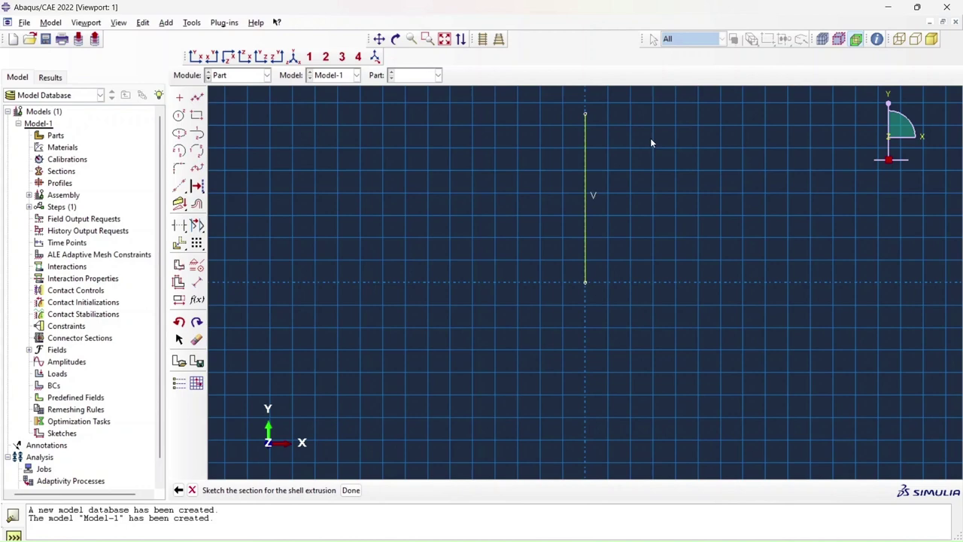
- Extrude the line to depth 15 to form the flat square shell plate
{"action": "left_click", "coordinate": [355, 493]}
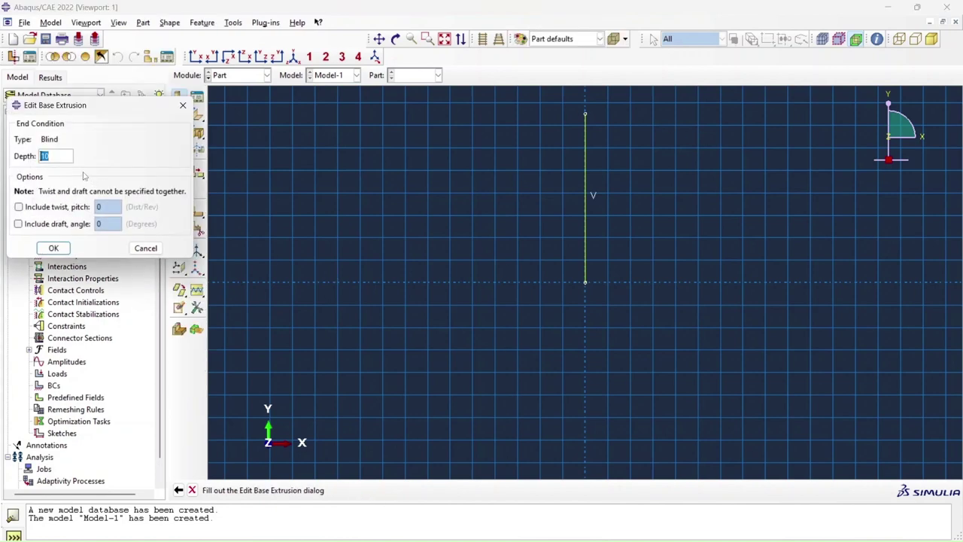
{"action": "type", "text": "5"}
{"action": "left_click", "coordinate": [65, 250]}
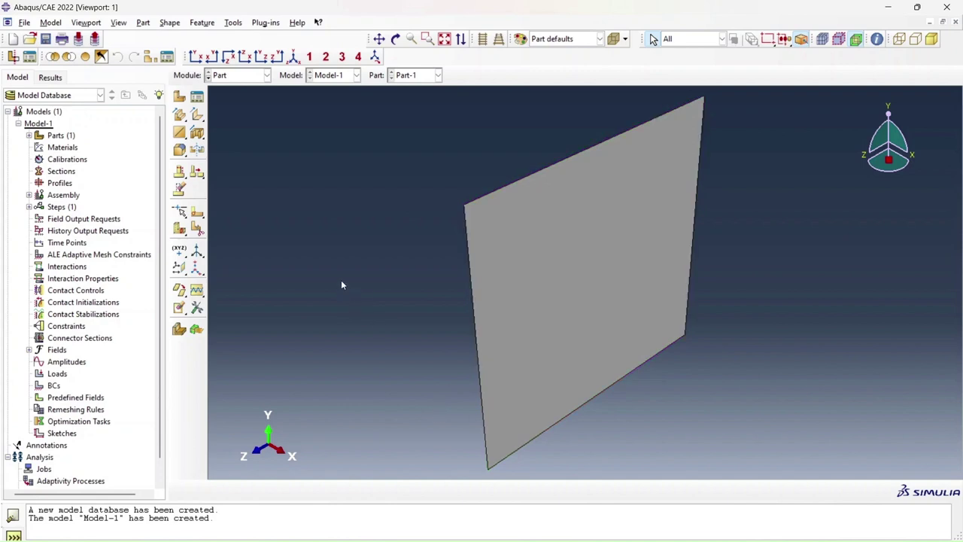
- Start an extruded cut sketched on the plate face, oriented by the plate's right edge
{"action": "left_click", "coordinate": [198, 135]}
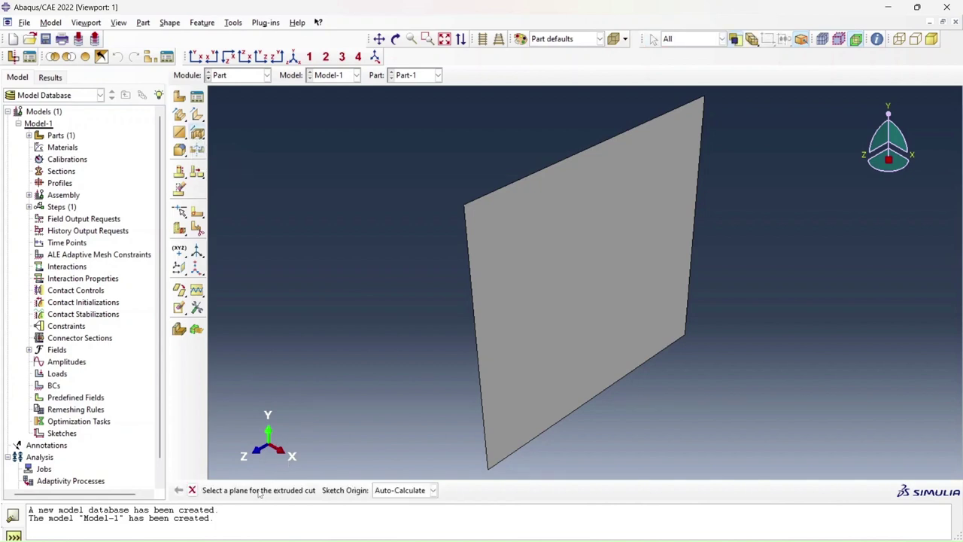
{"action": "left_click", "coordinate": [588, 289]}
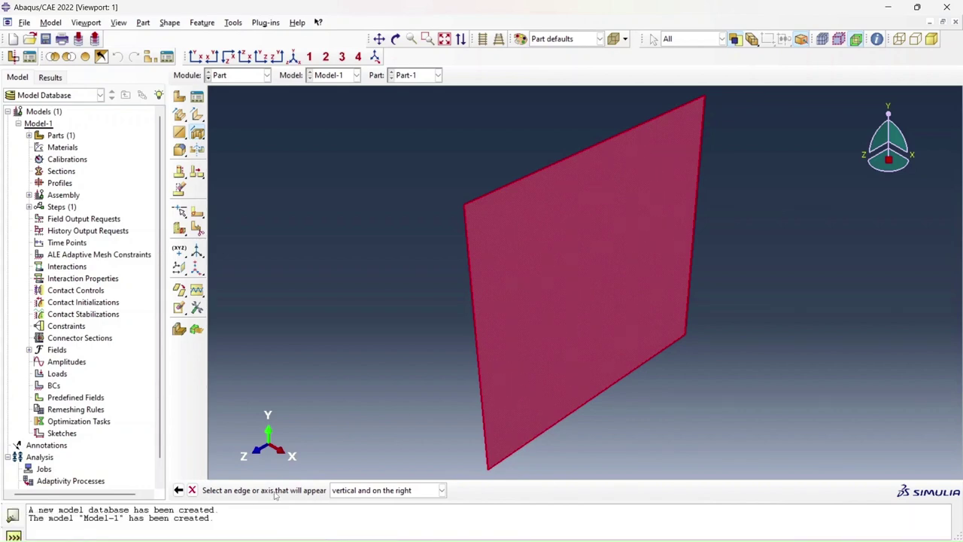
{"action": "left_click", "coordinate": [694, 221]}
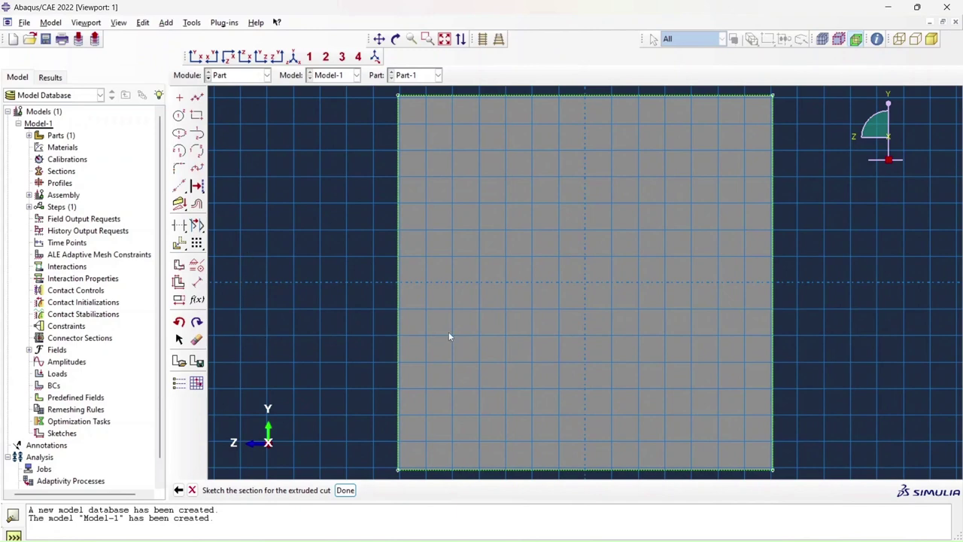
- Draw the cutout rectangle from the plate's bottom-left corner to the point -2.5, 0
{"action": "left_click", "coordinate": [196, 117]}
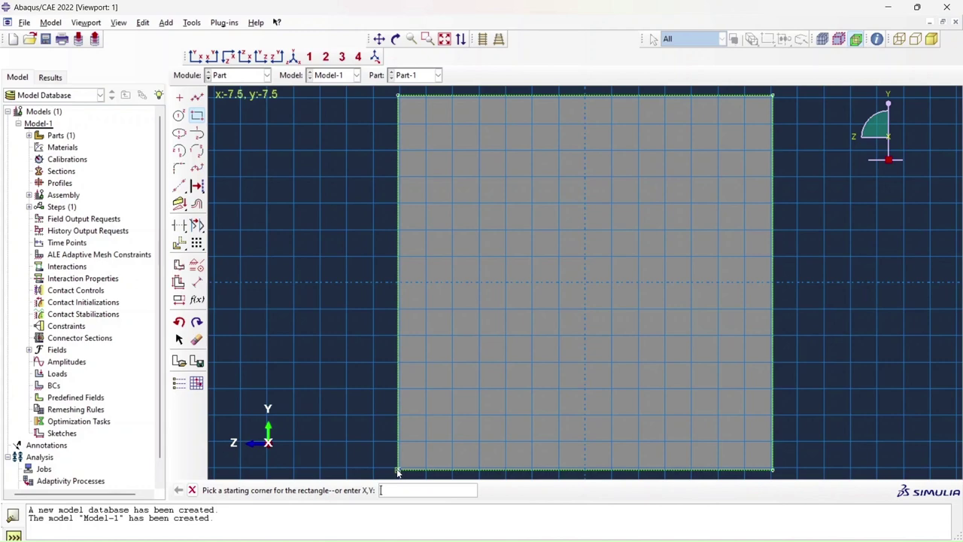
{"action": "left_click", "coordinate": [398, 470]}
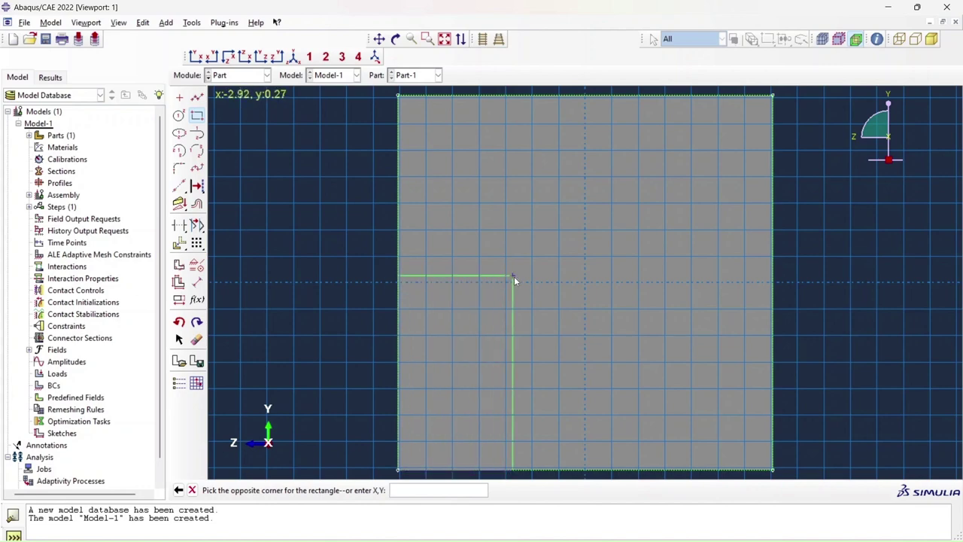
{"action": "type", "text": "-25"}
{"action": "key", "text": "BackSpace"}
{"action": "key", "text": "BackSpace"}
{"action": "type", "text": "2.5,0"}
{"action": "key", "text": "Return"}
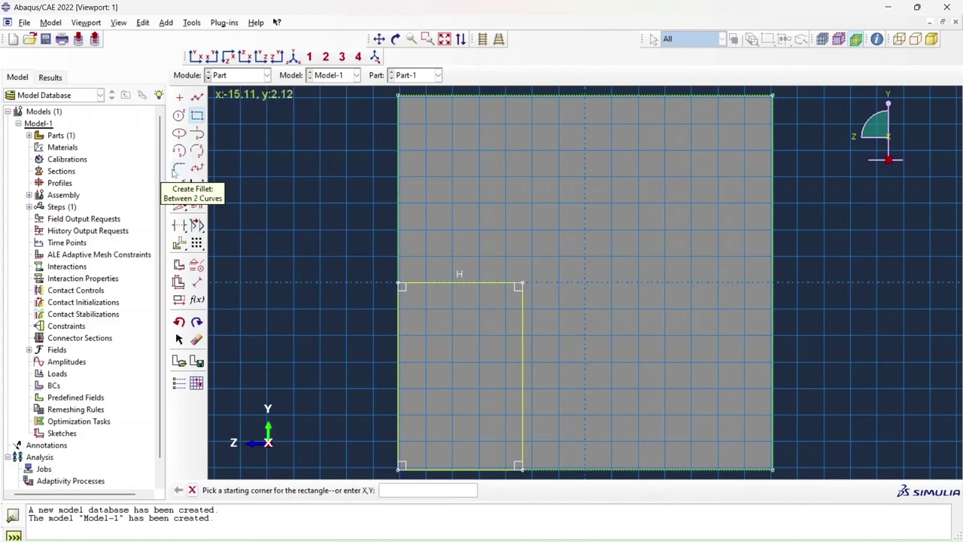
- Round the rectangle's top-right corner with radius 2 and cut it through all
{"action": "left_click", "coordinate": [176, 170]}
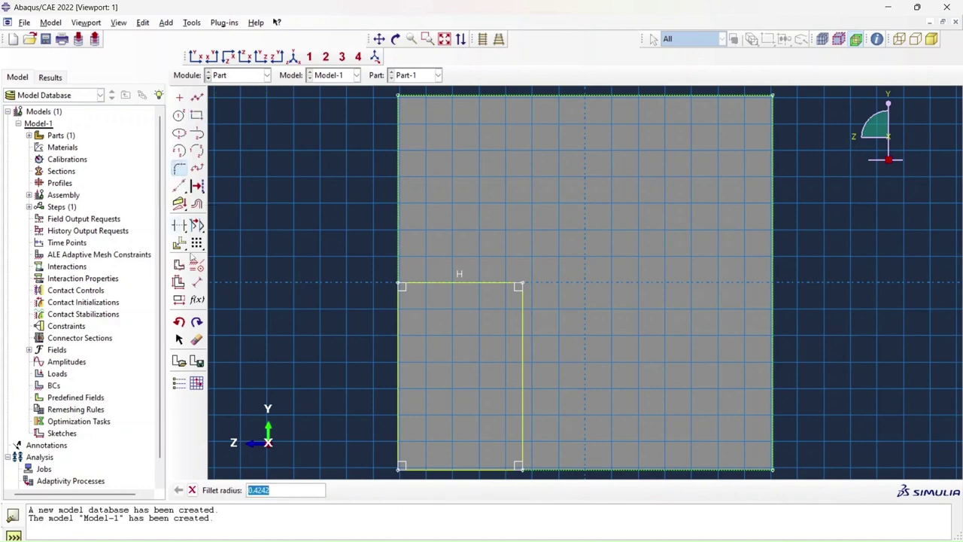
{"action": "type", "text": "2"}
{"action": "key", "text": "Return"}
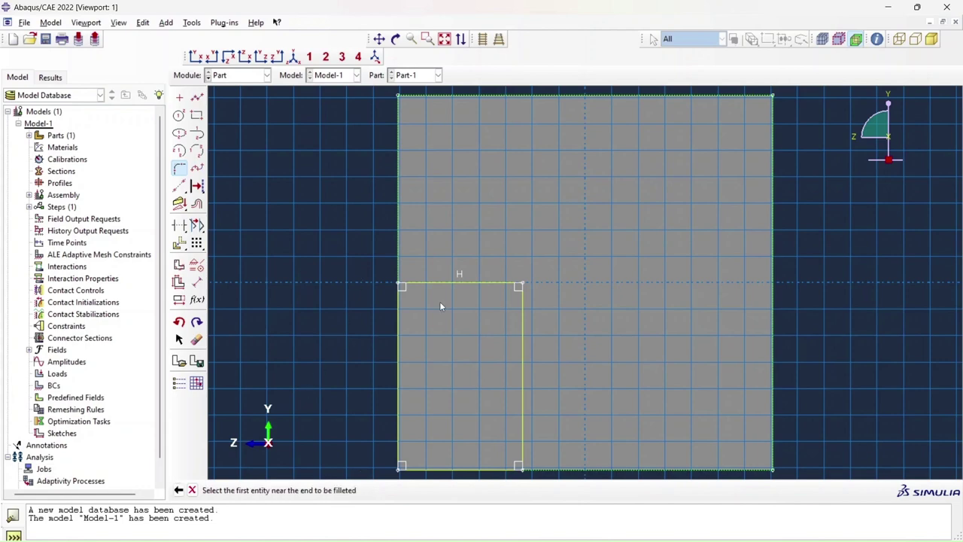
{"action": "left_click", "coordinate": [488, 284]}
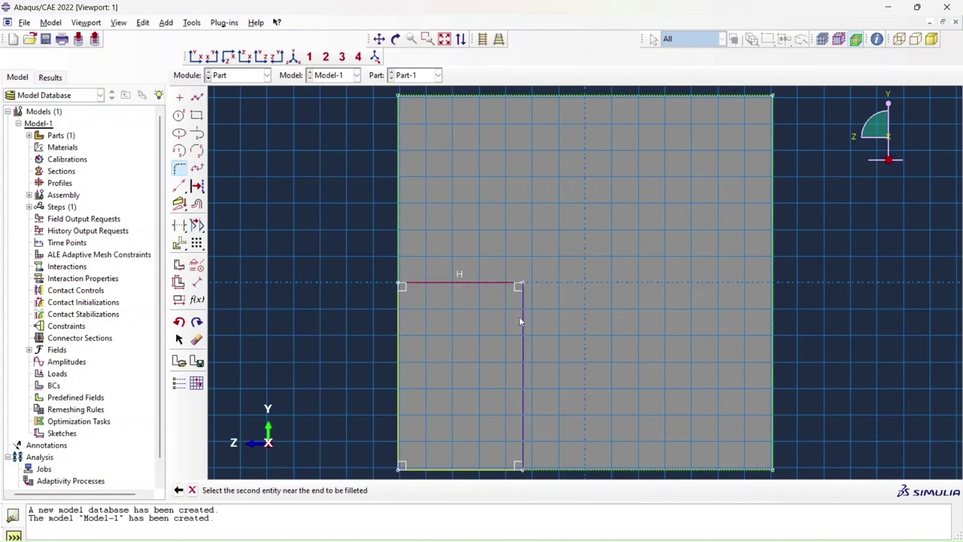
{"action": "left_click", "coordinate": [521, 322]}
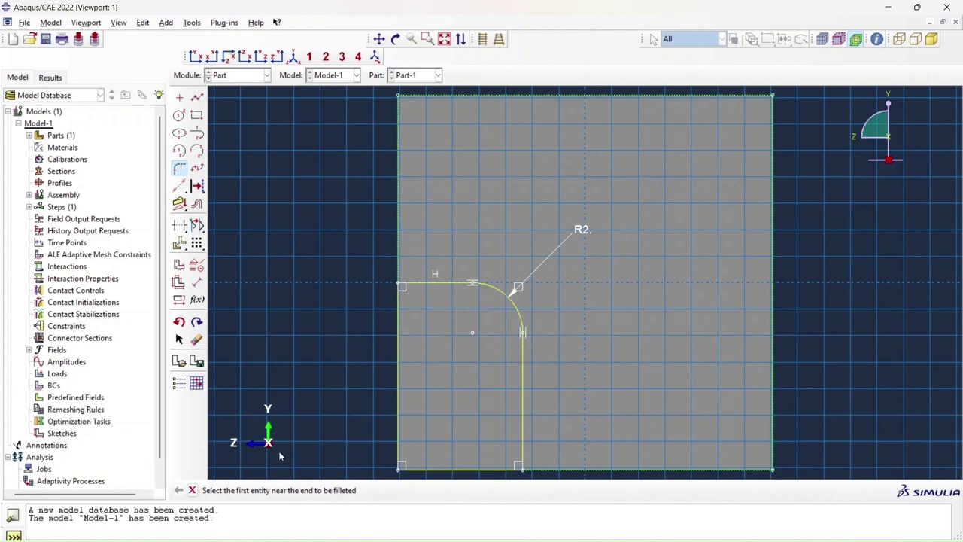
{"action": "left_click", "coordinate": [192, 490]}
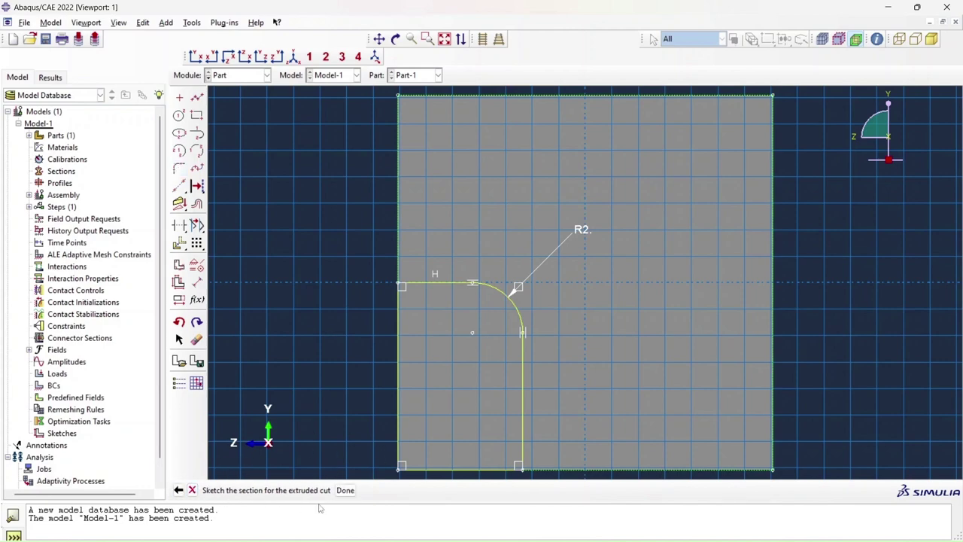
{"action": "left_click", "coordinate": [347, 491]}
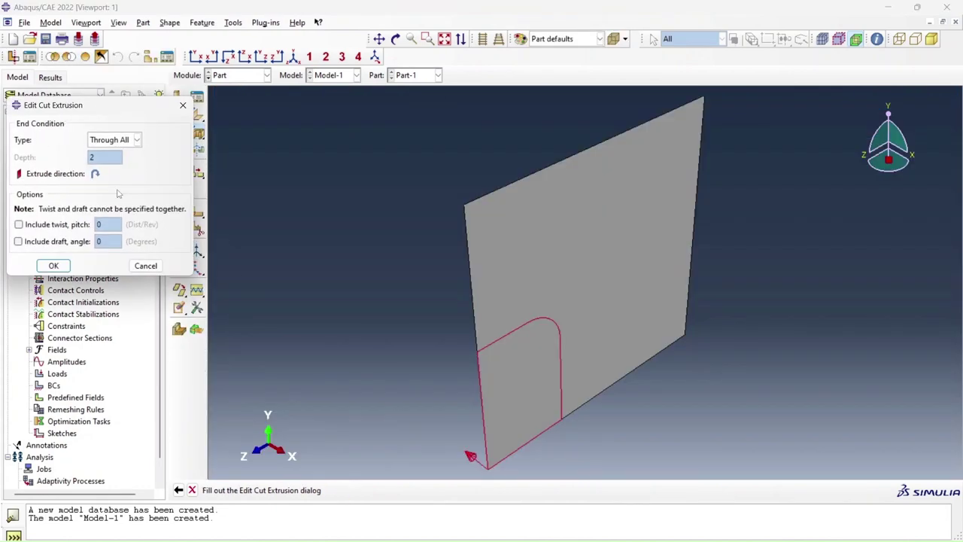
{"action": "left_click", "coordinate": [55, 267]}
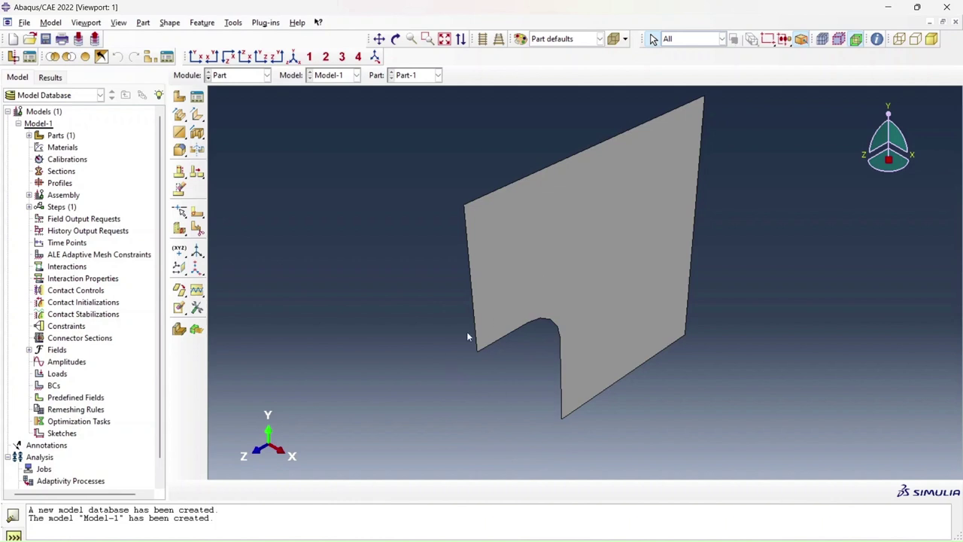
- In the Property module, create material Al 2024-T3 with density 0.1
{"action": "left_click", "coordinate": [244, 75]}
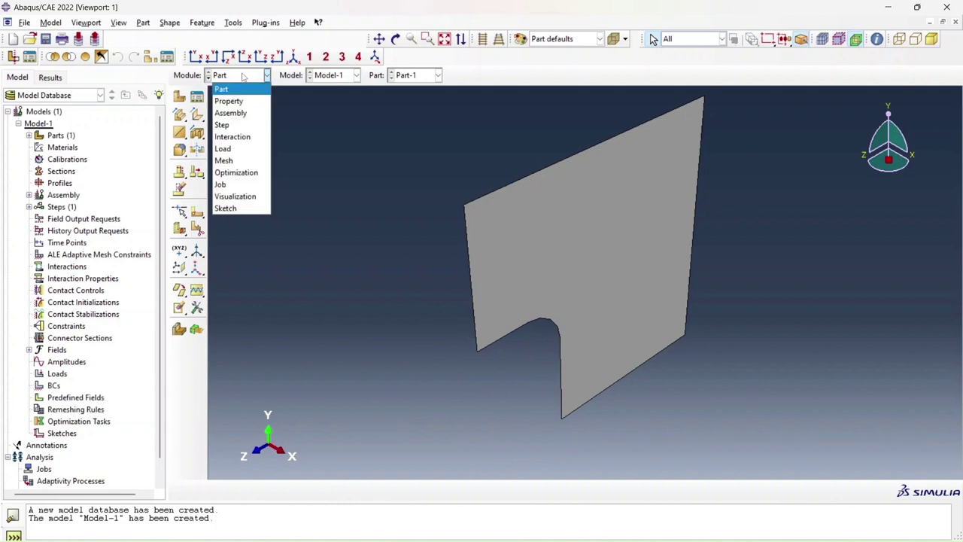
{"action": "left_click", "coordinate": [244, 101]}
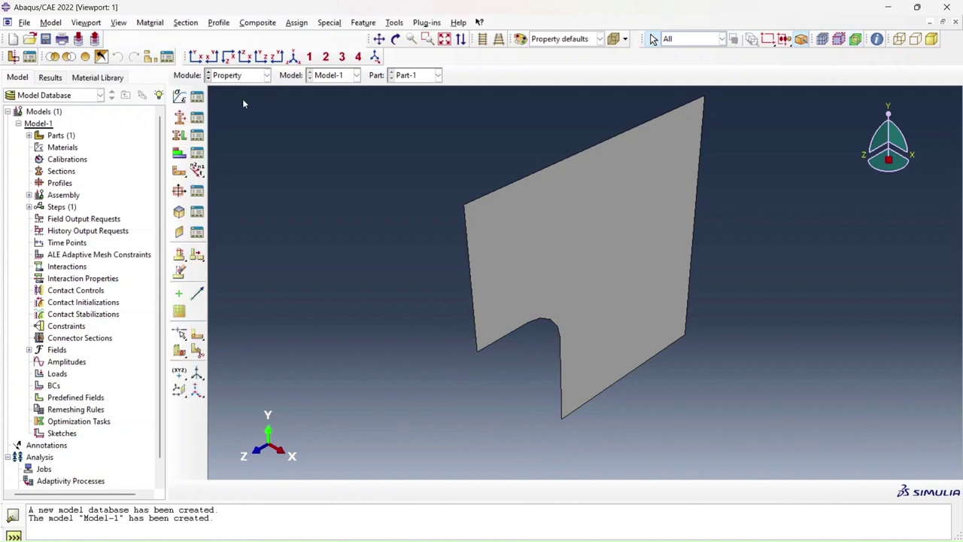
{"action": "left_click", "coordinate": [197, 98]}
{"action": "left_click", "coordinate": [214, 142]}
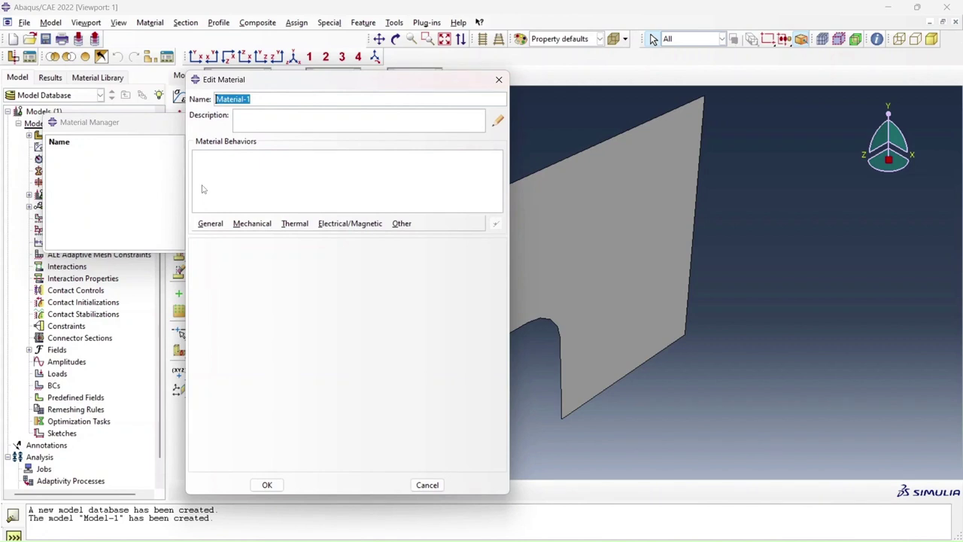
{"action": "type", "text": "Al 2024-T3"}
{"action": "left_click", "coordinate": [211, 226]}
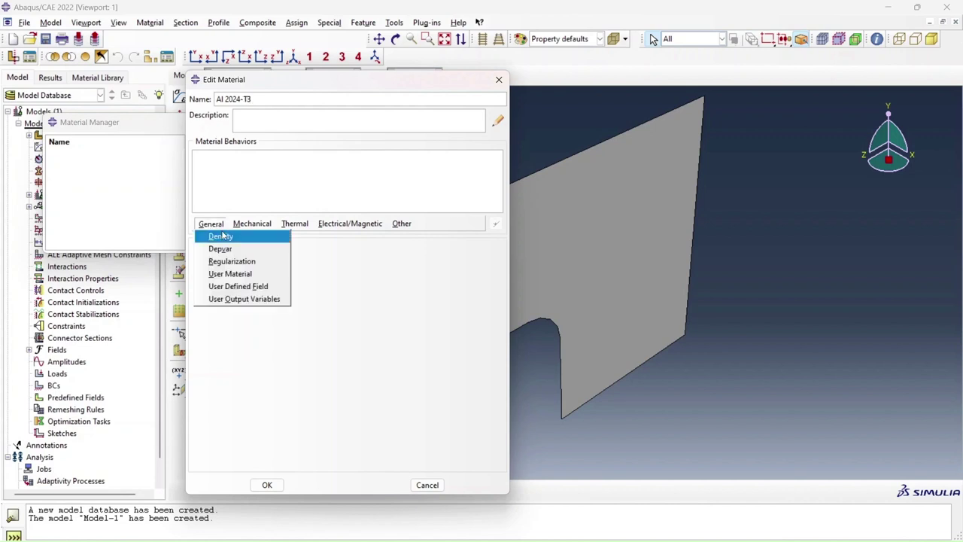
{"action": "left_click", "coordinate": [223, 236]}
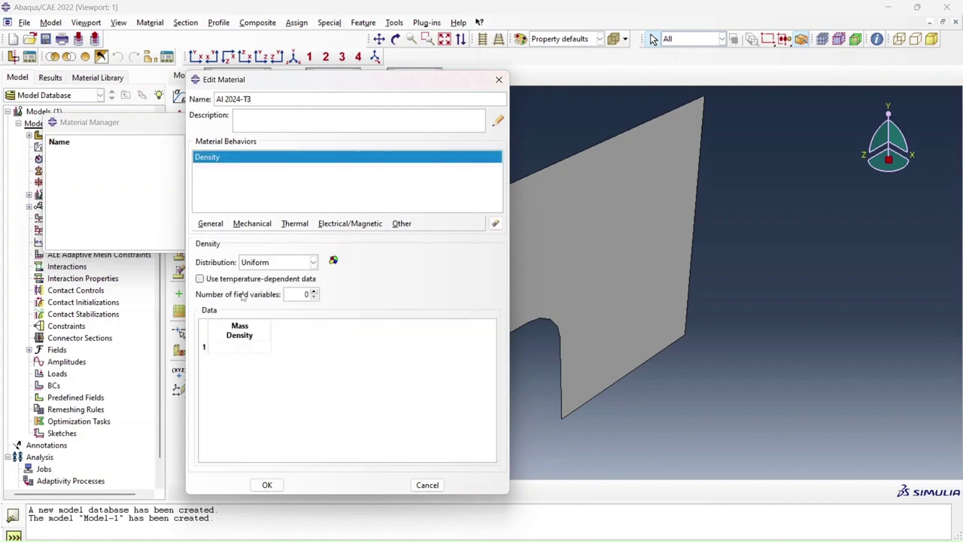
{"action": "left_click", "coordinate": [234, 346]}
{"action": "type", "text": "0.1"}
{"action": "left_click", "coordinate": [298, 360]}
- Add elastic behaviour with Young's modulus 10500000 and Poisson's ratio 0.33
{"action": "left_click", "coordinate": [253, 223]}
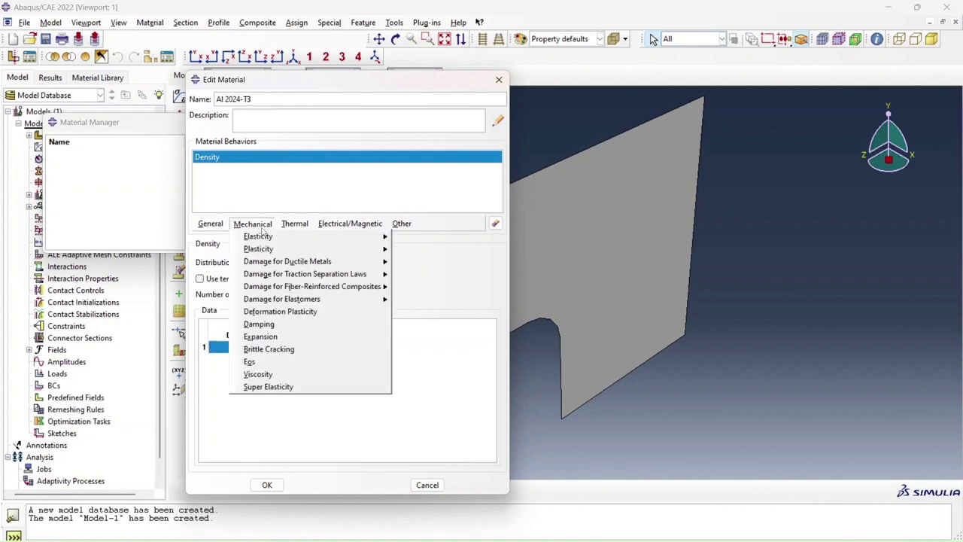
{"action": "mouse_move", "coordinate": [310, 238]}
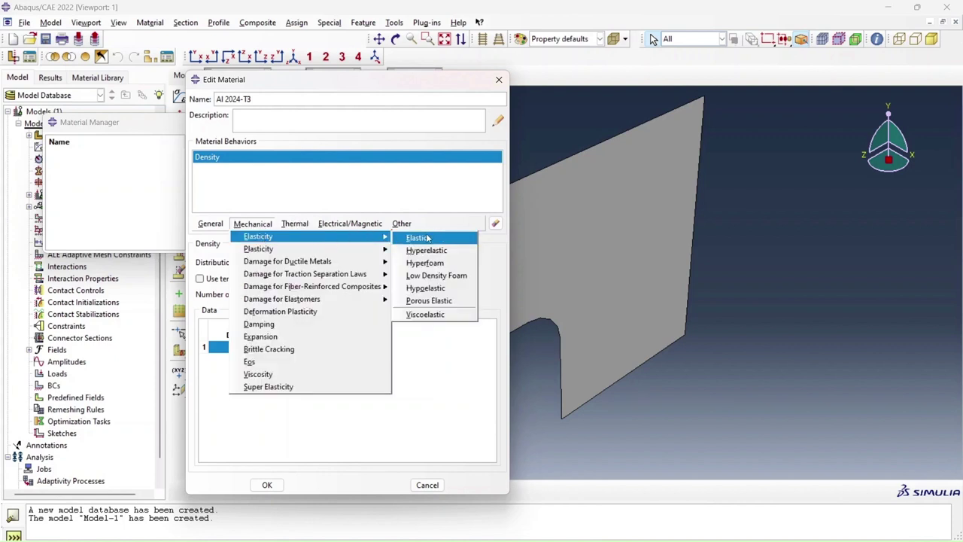
{"action": "left_click", "coordinate": [419, 238]}
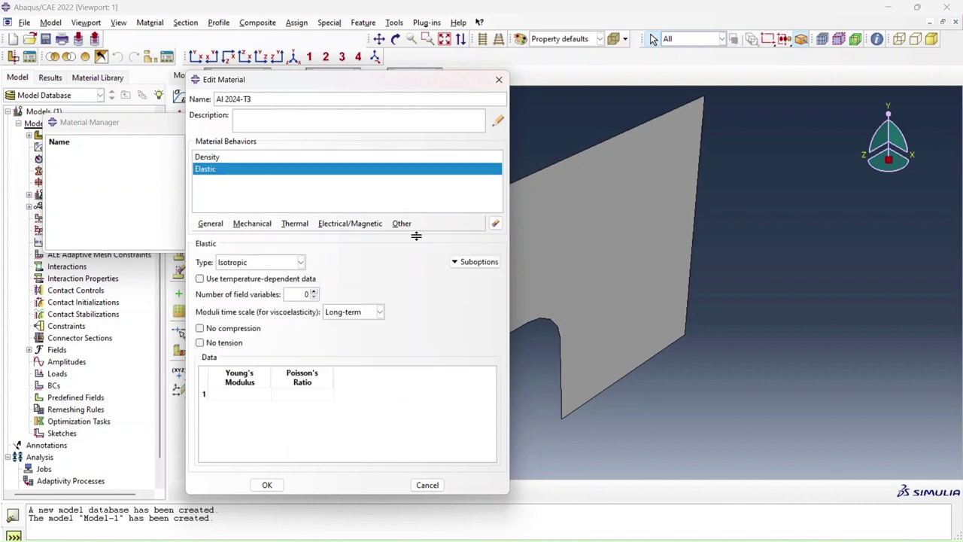
{"action": "left_click", "coordinate": [247, 396]}
{"action": "type", "text": "10500000"}
{"action": "key", "text": "Tab"}
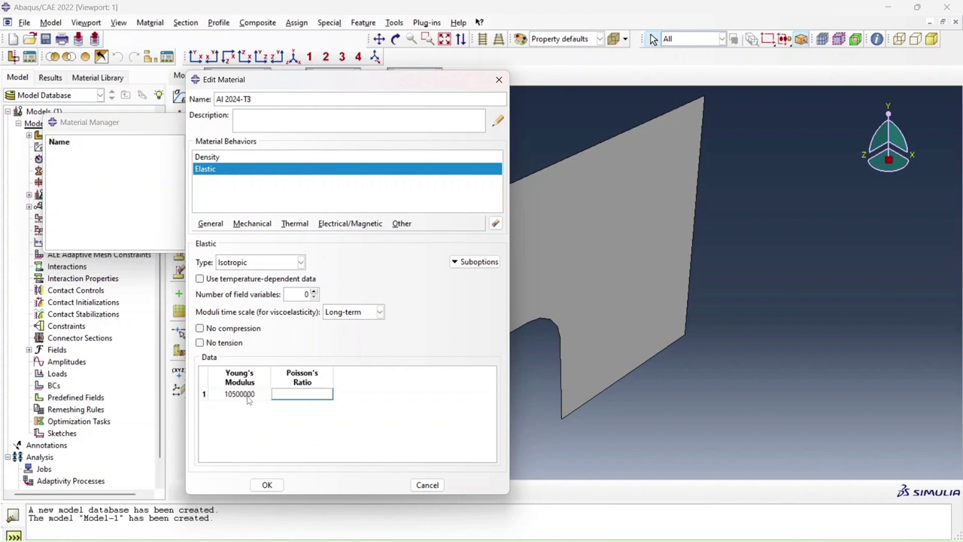
{"action": "type", "text": "0.33"}
- Add plastic behaviour with yield stress 50000 at plastic strain 0
{"action": "left_click", "coordinate": [253, 223]}
{"action": "mouse_move", "coordinate": [377, 249]}
{"action": "left_click", "coordinate": [416, 250]}
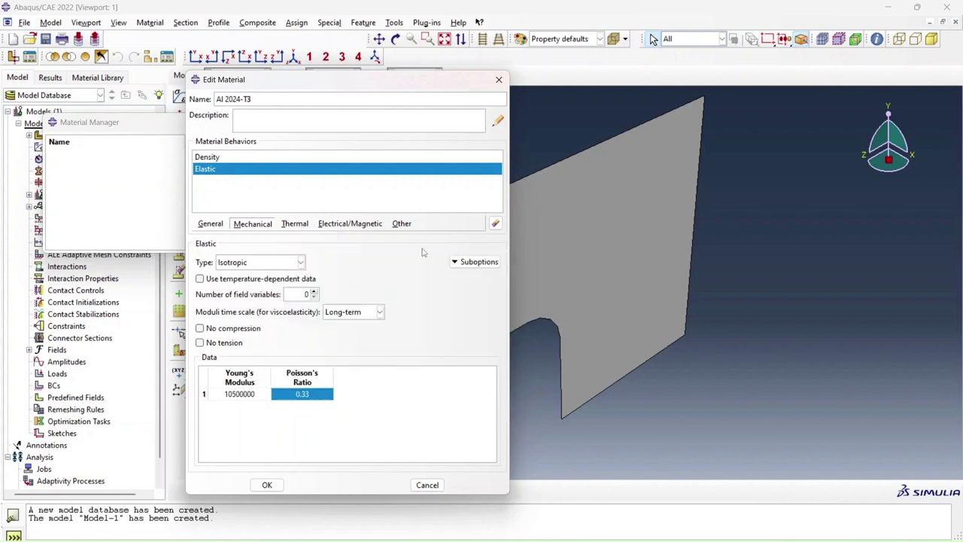
{"action": "left_click", "coordinate": [234, 378]}
{"action": "type", "text": "50000"}
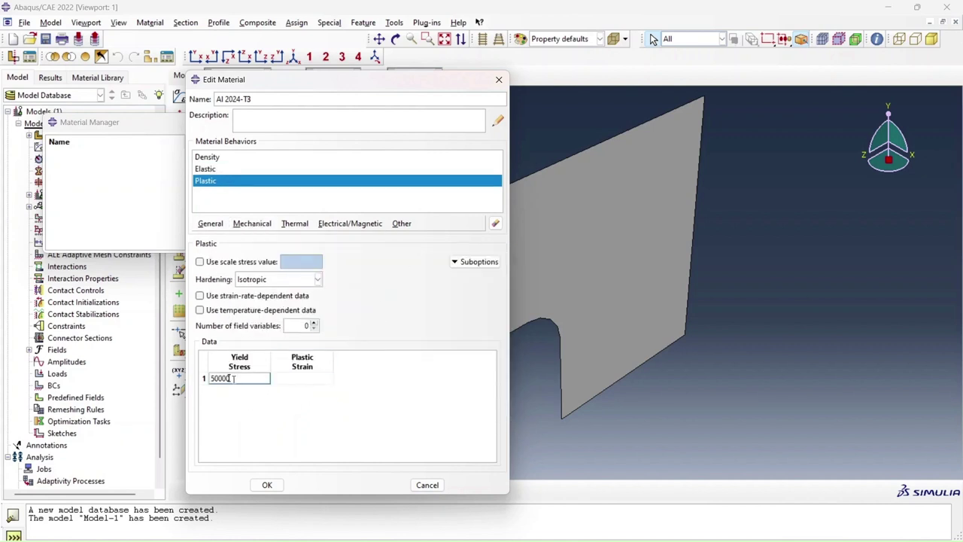
{"action": "key", "text": "Tab"}
{"action": "type", "text": "0"}
{"action": "left_click", "coordinate": [277, 414]}
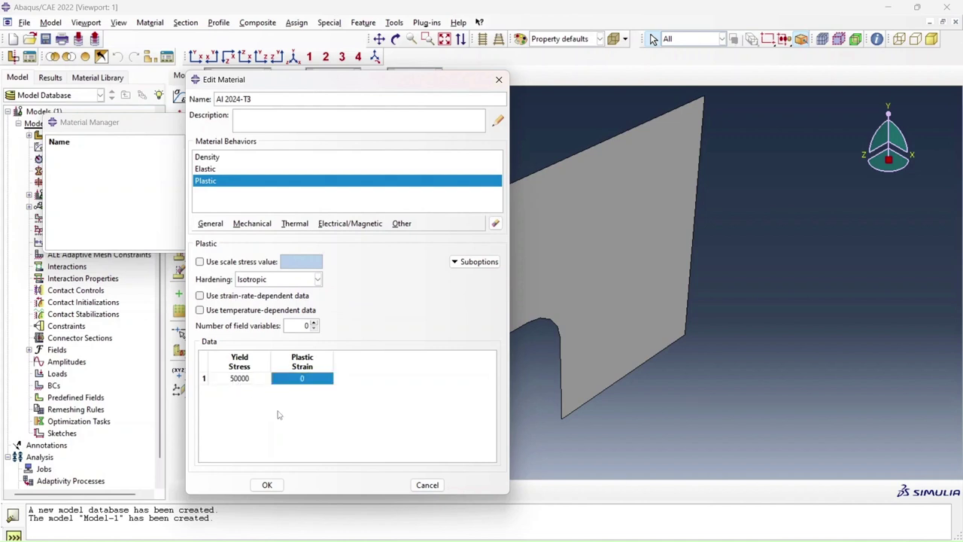
- Save the material and create homogeneous shell Section-1, thickness 0.063, using Al 2024-T3
{"action": "left_click", "coordinate": [266, 486]}
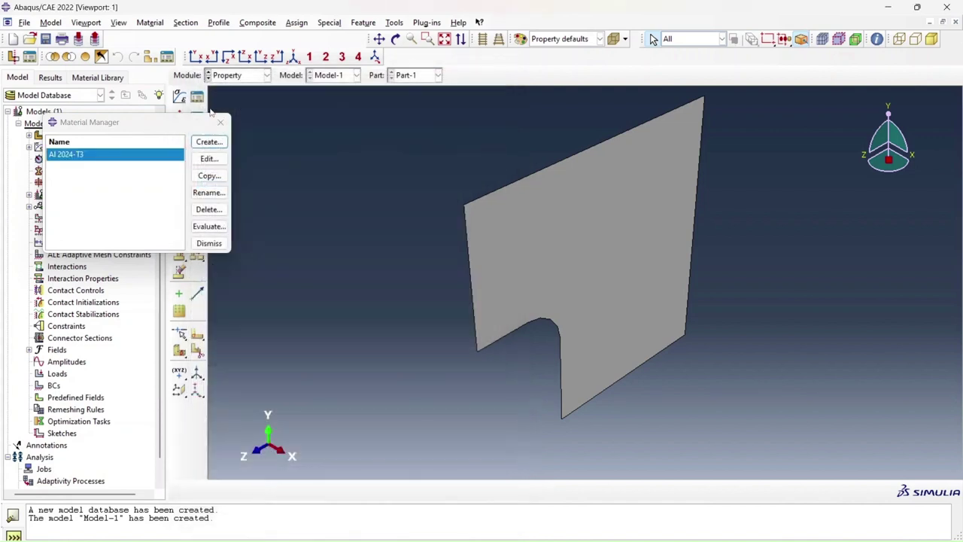
{"action": "left_click", "coordinate": [210, 243]}
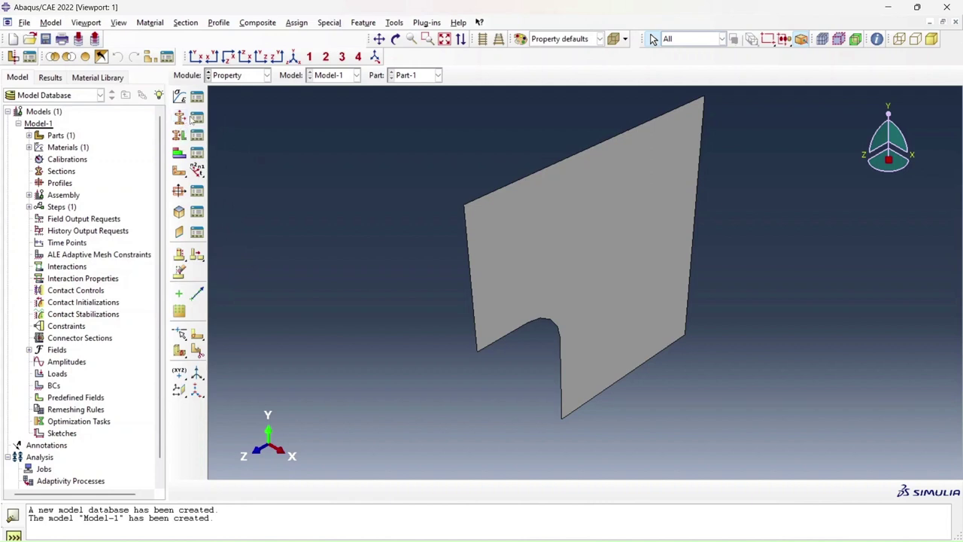
{"action": "left_click", "coordinate": [180, 118]}
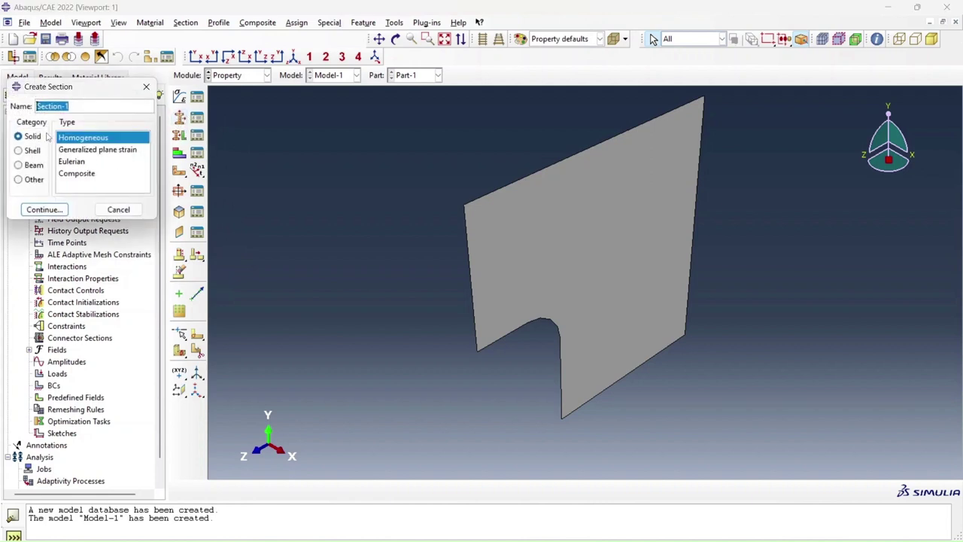
{"action": "left_click", "coordinate": [25, 154]}
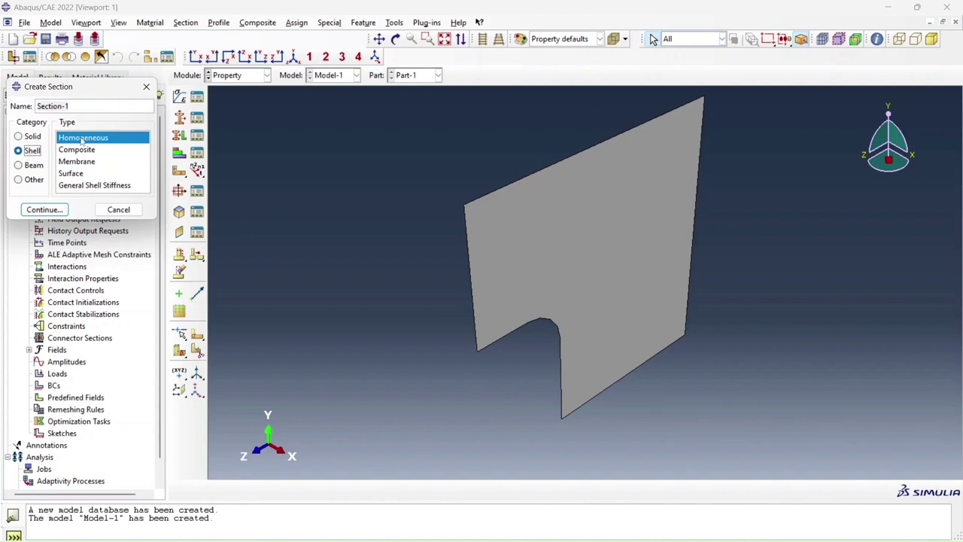
{"action": "left_click", "coordinate": [43, 211]}
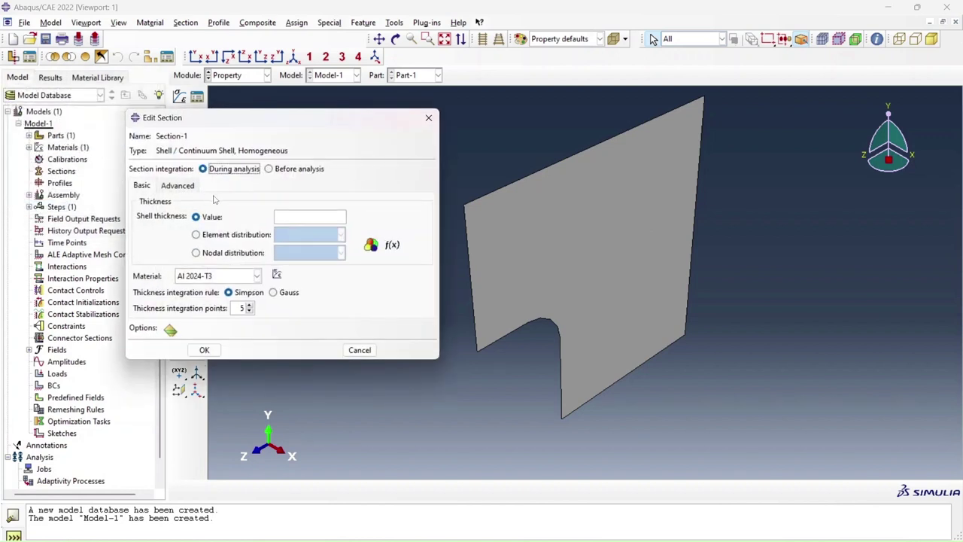
{"action": "left_click", "coordinate": [305, 216]}
{"action": "type", "text": "0.063"}
{"action": "left_click", "coordinate": [225, 277]}
{"action": "left_click", "coordinate": [337, 287]}
{"action": "left_click", "coordinate": [204, 350]}
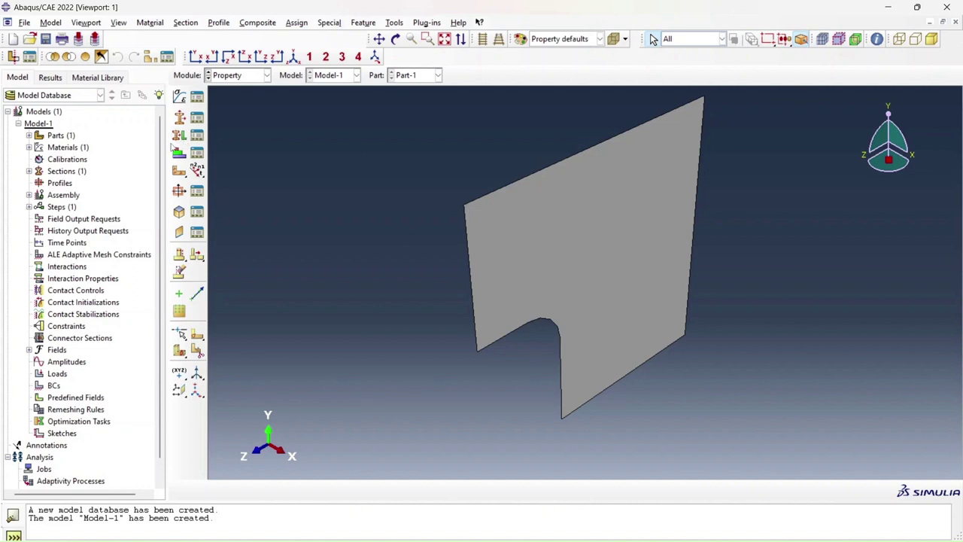
- Assign Section-1 to the panel face
{"action": "left_click", "coordinate": [181, 137]}
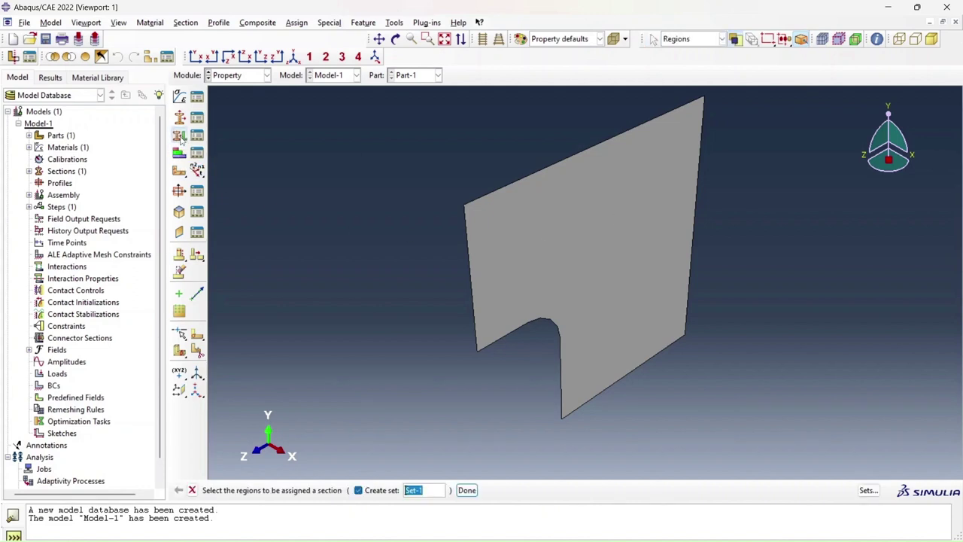
{"action": "left_click", "coordinate": [624, 228]}
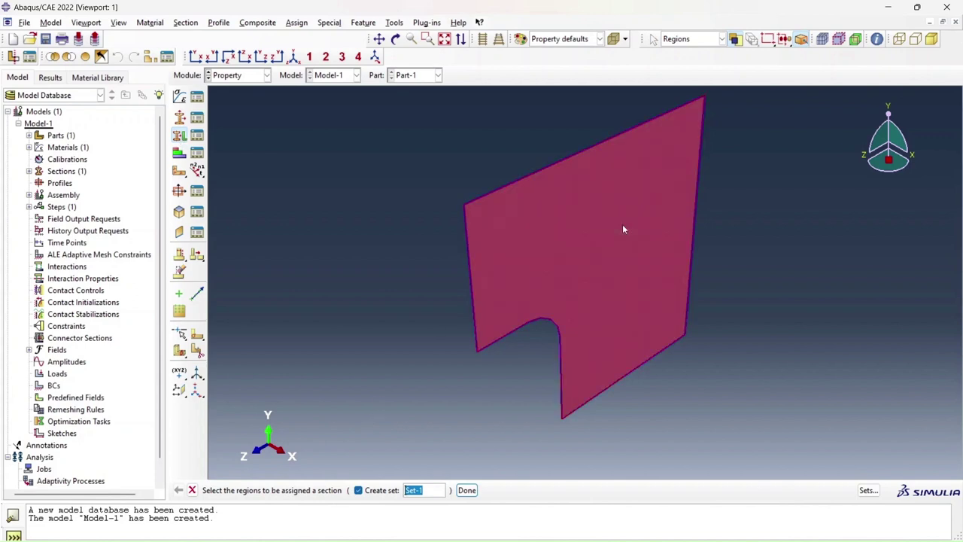
{"action": "left_click", "coordinate": [467, 490]}
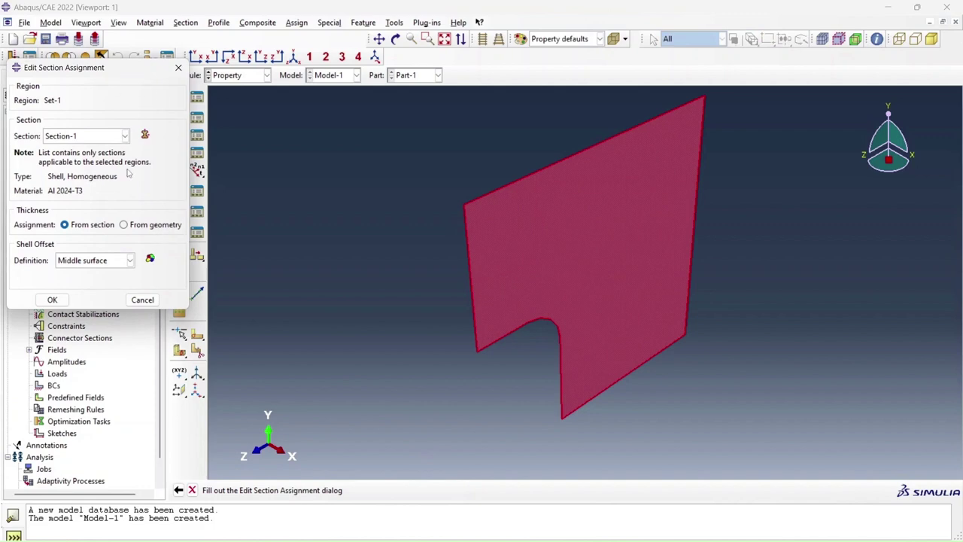
{"action": "left_click", "coordinate": [52, 299]}
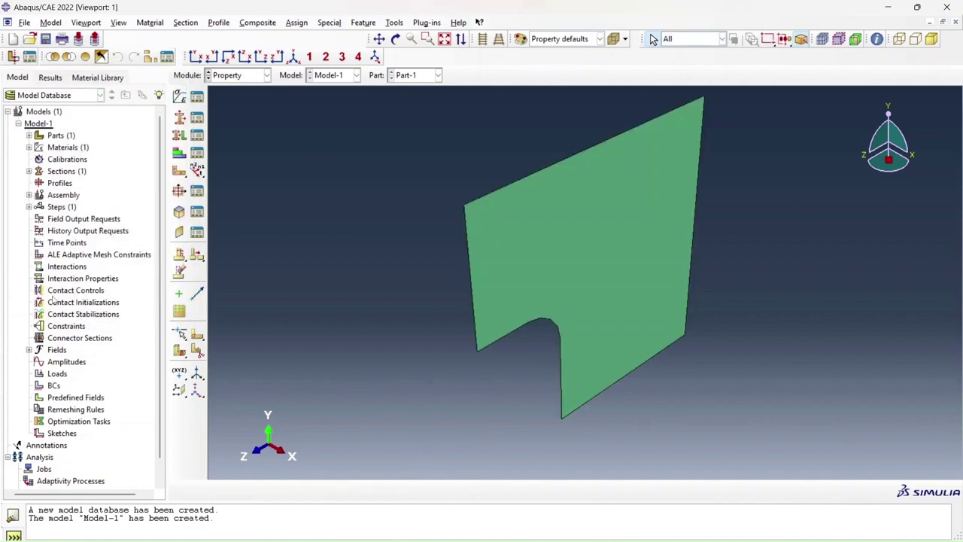
- Add a Part-1 instance to the assembly
{"action": "left_click", "coordinate": [239, 75]}
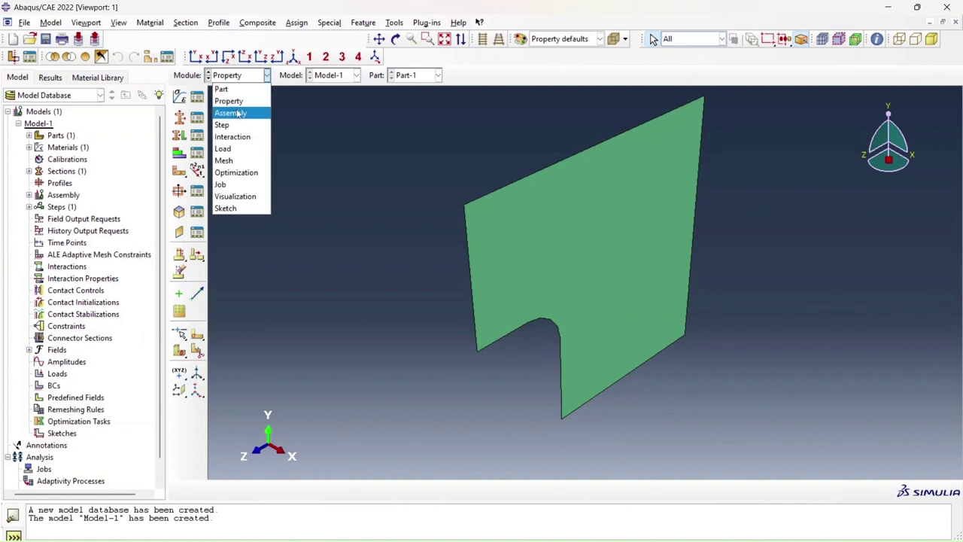
{"action": "left_click", "coordinate": [226, 112]}
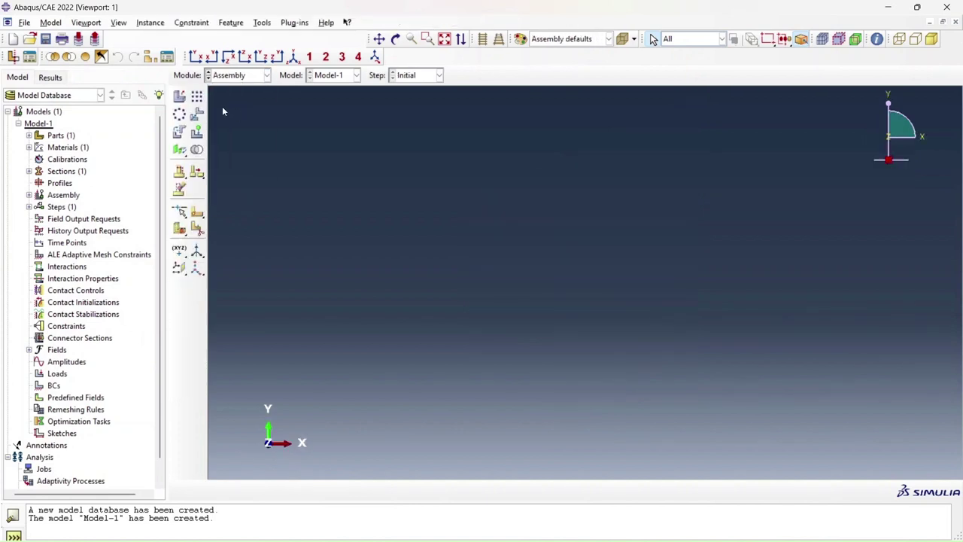
{"action": "left_click", "coordinate": [180, 100]}
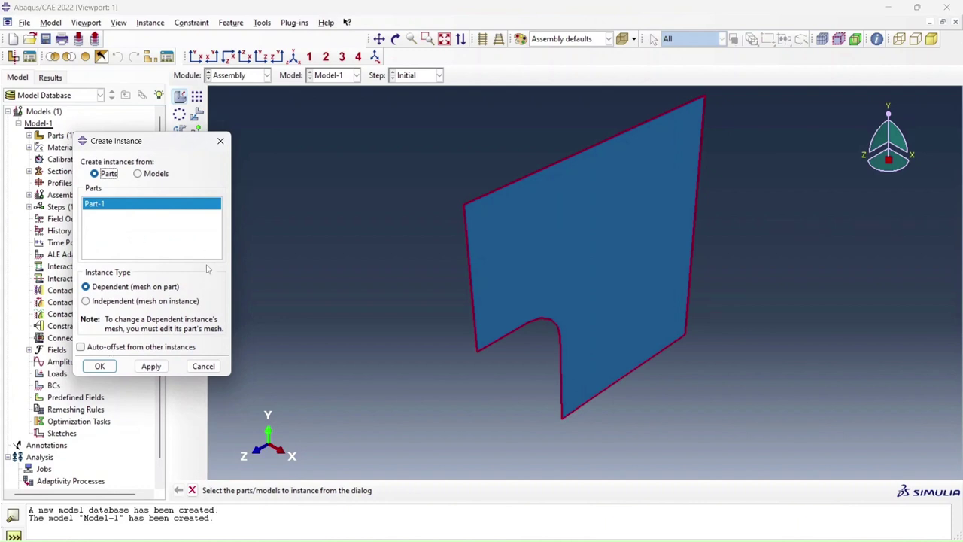
{"action": "left_click", "coordinate": [103, 366]}
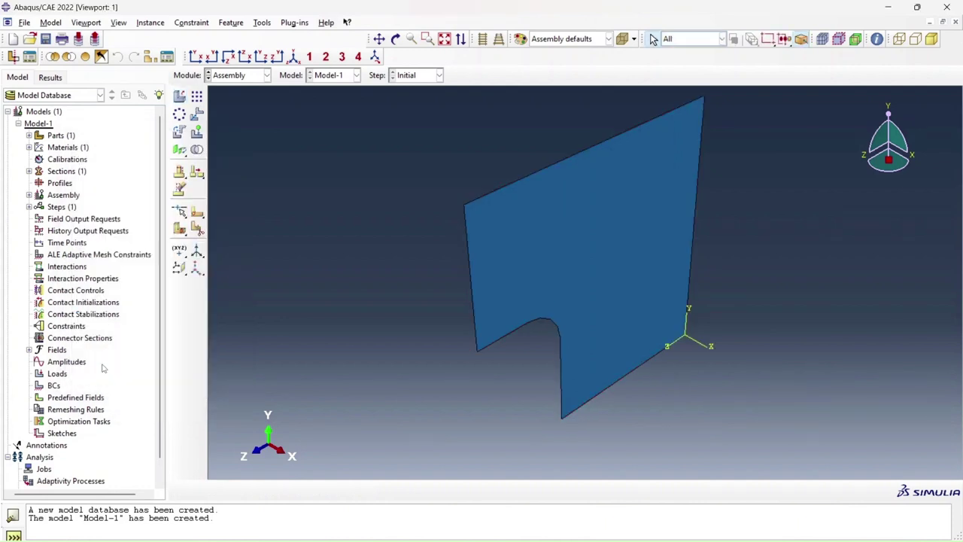
- Create Step-1 as a Static, General step with default settings after Initial
{"action": "left_click", "coordinate": [247, 77]}
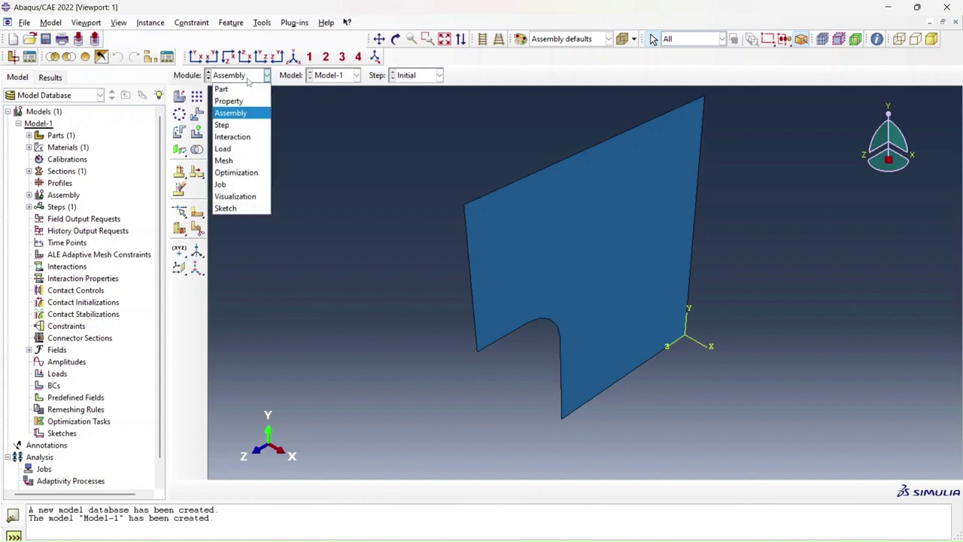
{"action": "left_click", "coordinate": [238, 126]}
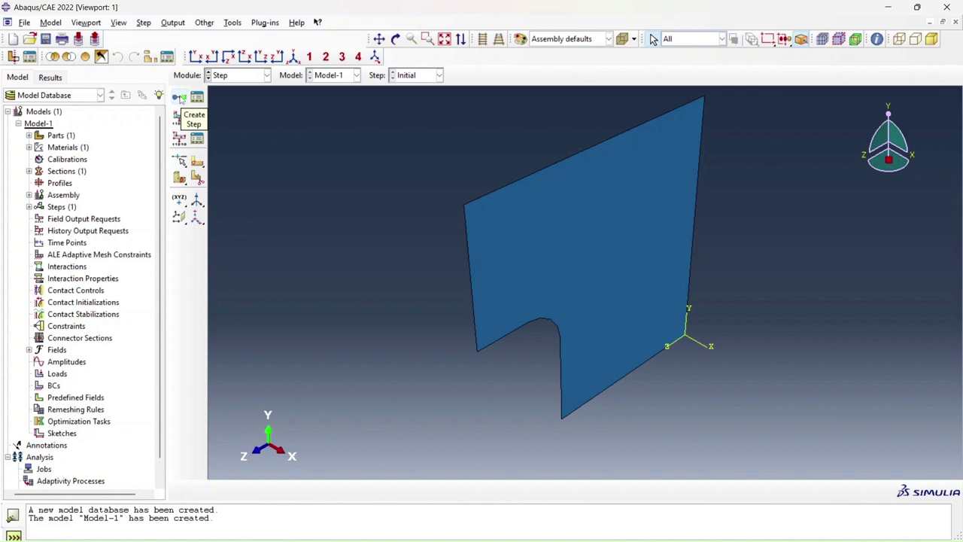
{"action": "left_click", "coordinate": [179, 97]}
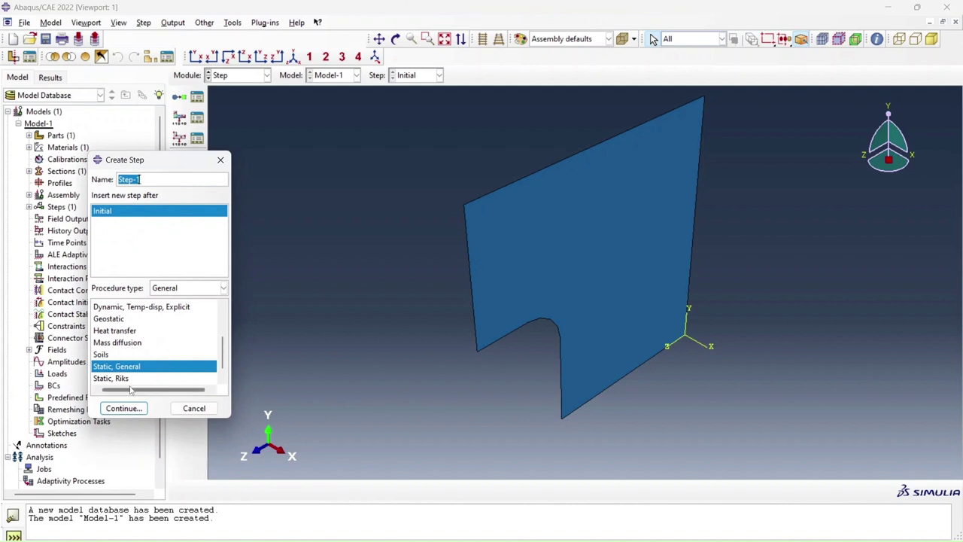
{"action": "left_click", "coordinate": [124, 408]}
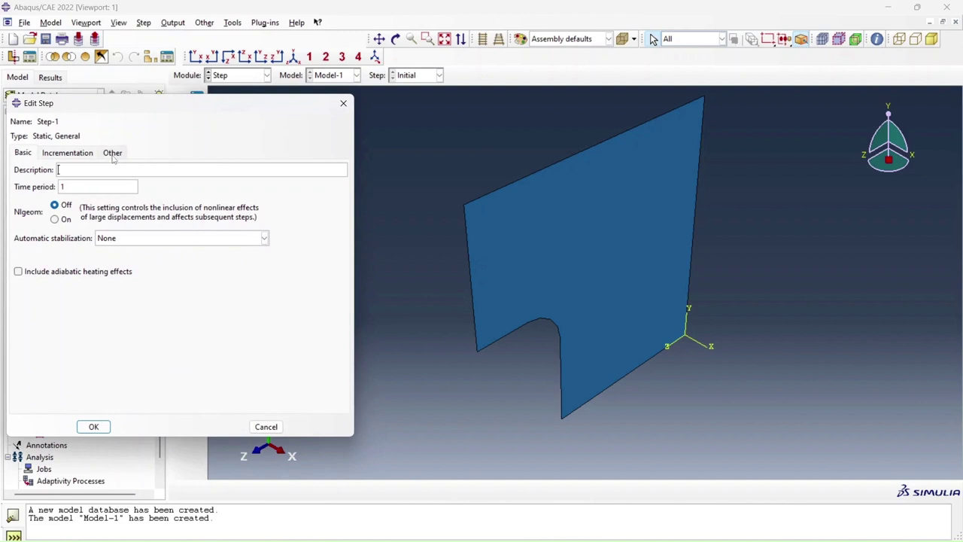
{"action": "left_click", "coordinate": [93, 427]}
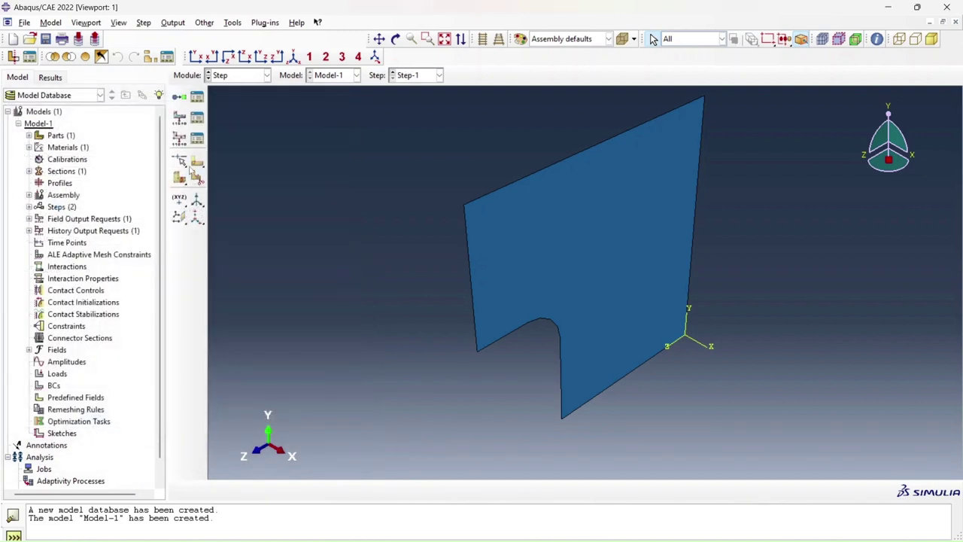
{"action": "left_click", "coordinate": [238, 76]}
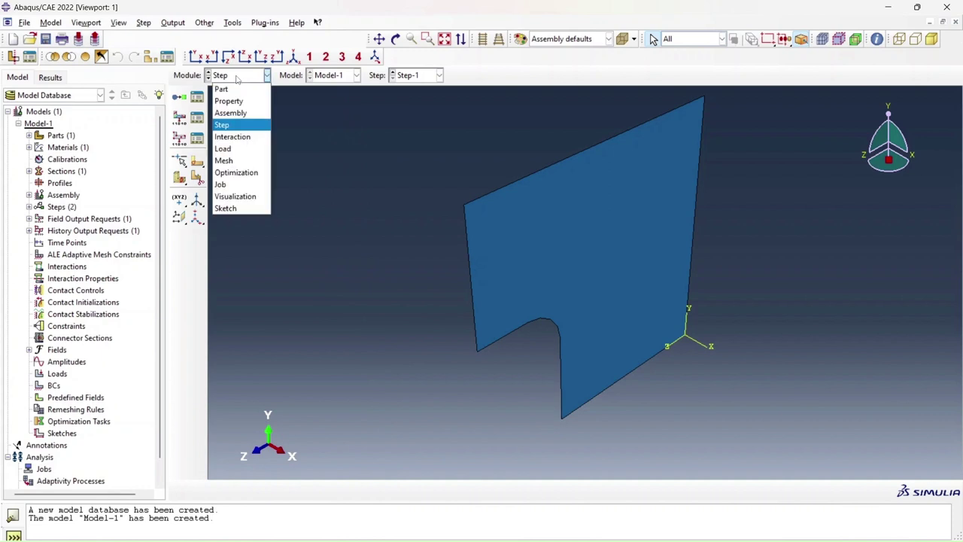
- Apply a ZSYMM symmetry boundary condition, BC-1, to the plate's left edge
{"action": "left_click", "coordinate": [240, 149]}
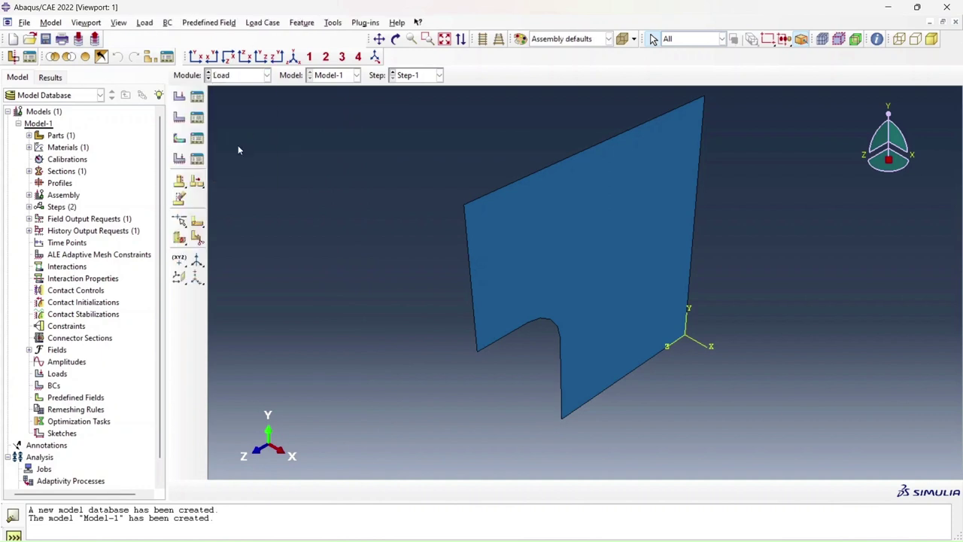
{"action": "left_click", "coordinate": [179, 116]}
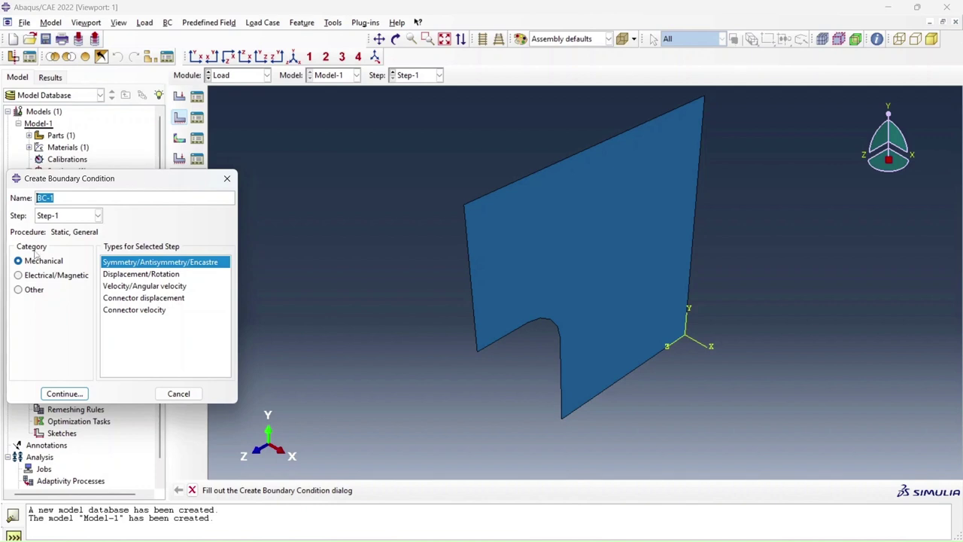
{"action": "left_click", "coordinate": [144, 262]}
{"action": "left_click", "coordinate": [84, 393]}
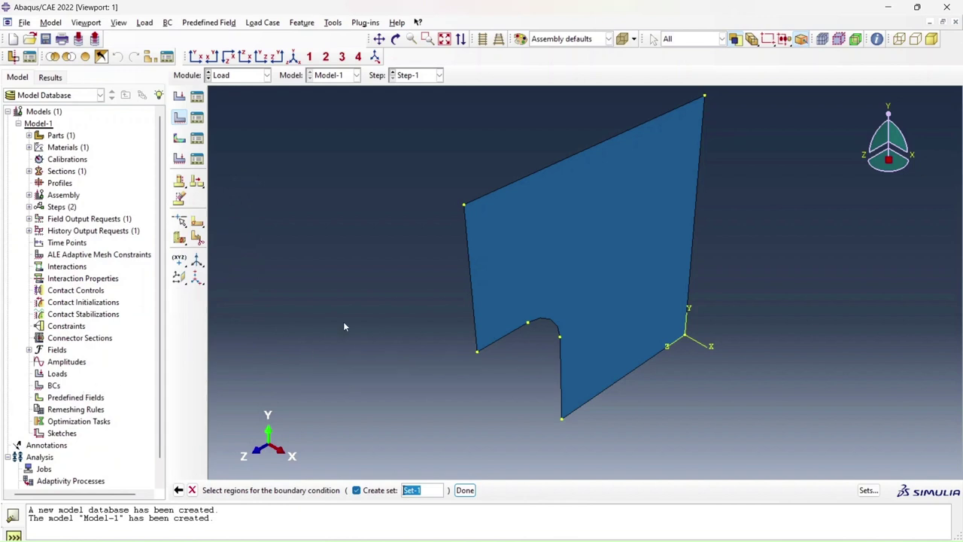
{"action": "left_click", "coordinate": [471, 280]}
{"action": "left_click", "coordinate": [475, 301], "text": "ctrl"}
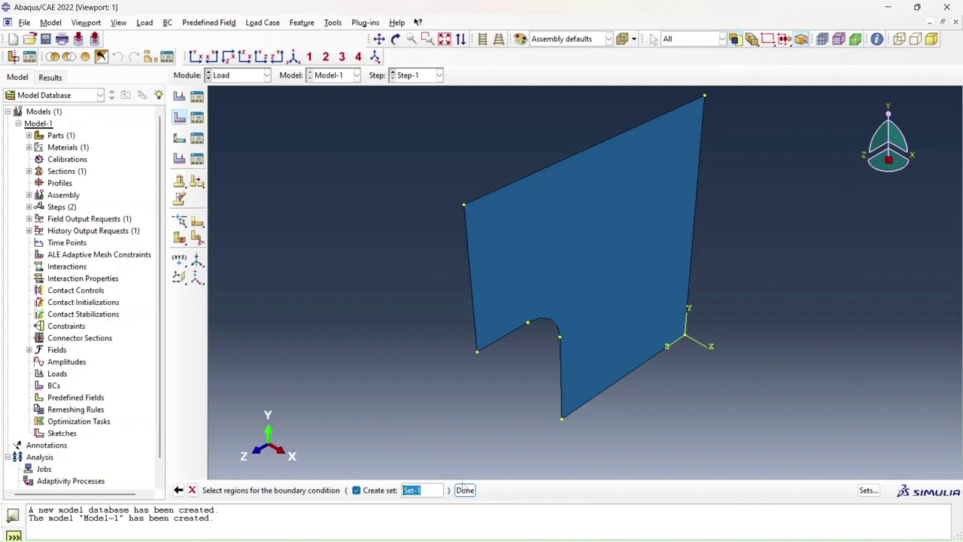
{"action": "left_click", "coordinate": [473, 302]}
{"action": "left_click", "coordinate": [465, 490]}
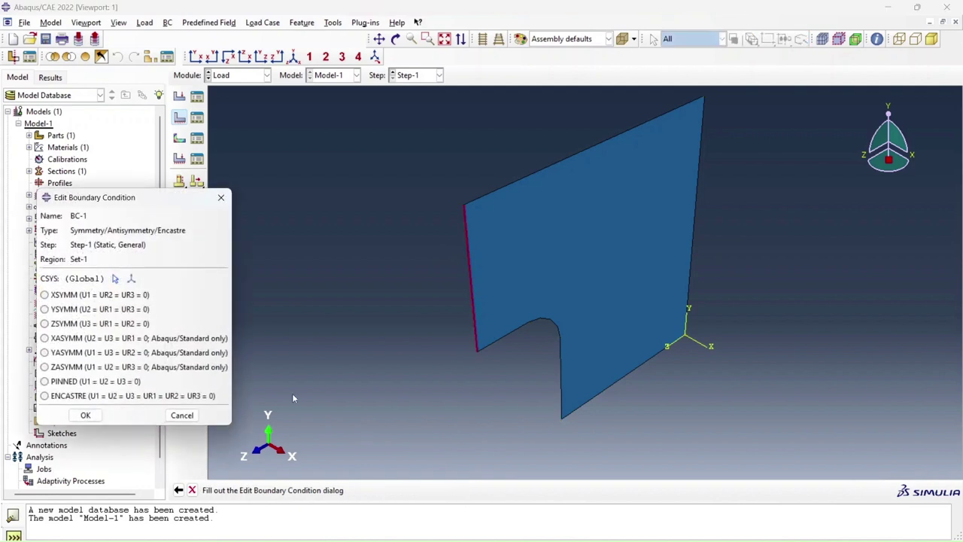
{"action": "left_click", "coordinate": [68, 324]}
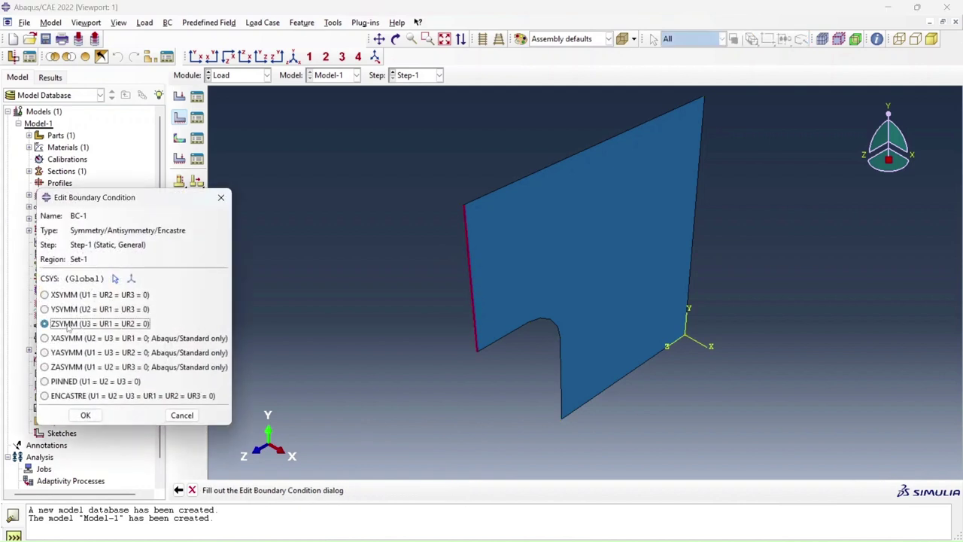
{"action": "left_click", "coordinate": [86, 416]}
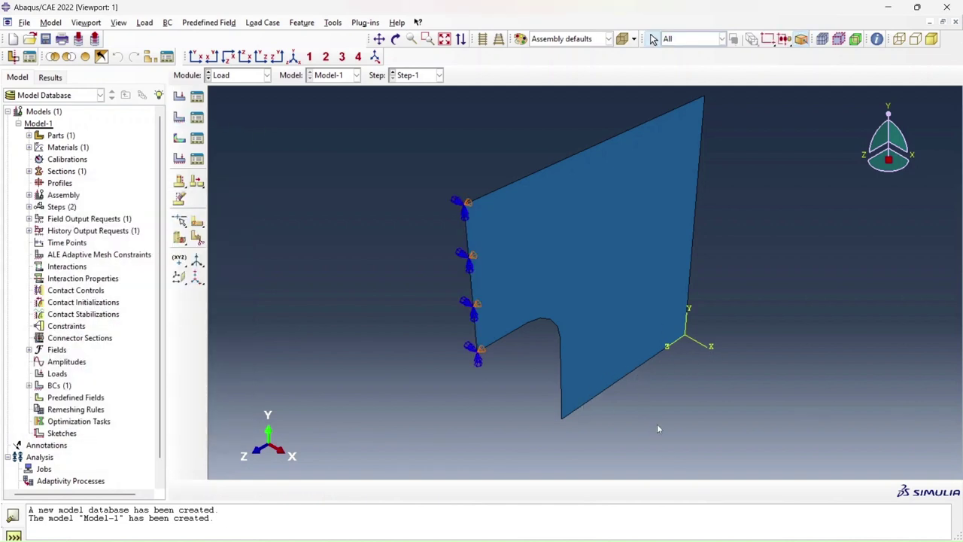
- Apply a YSYMM symmetry boundary condition, BC-2, to the plate's bottom edge
{"action": "left_click", "coordinate": [179, 116]}
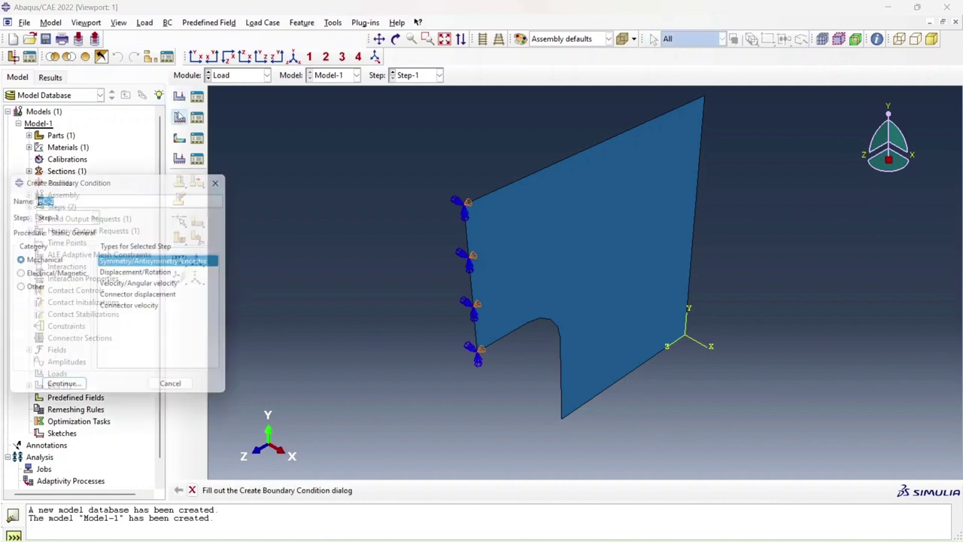
{"action": "left_click", "coordinate": [65, 393]}
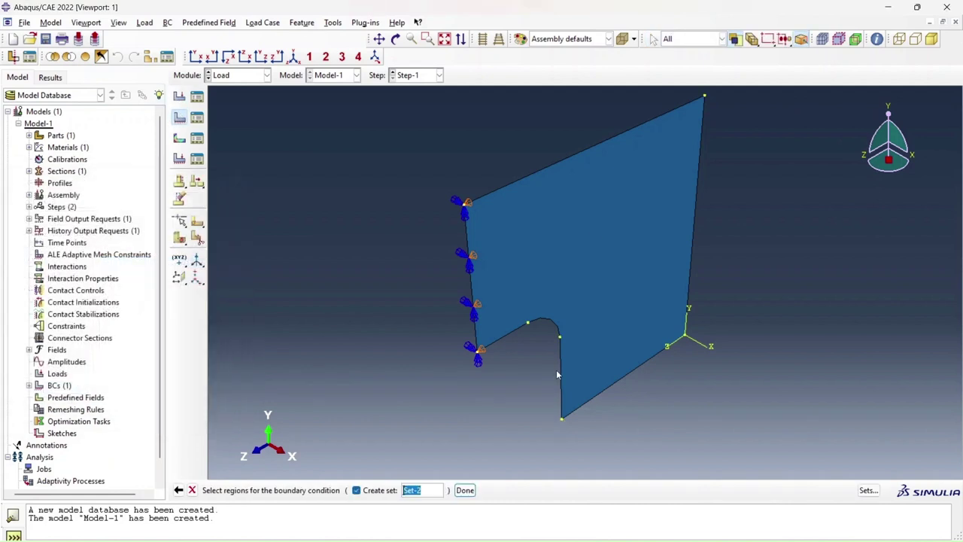
{"action": "left_click", "coordinate": [625, 379]}
{"action": "left_click", "coordinate": [464, 490]}
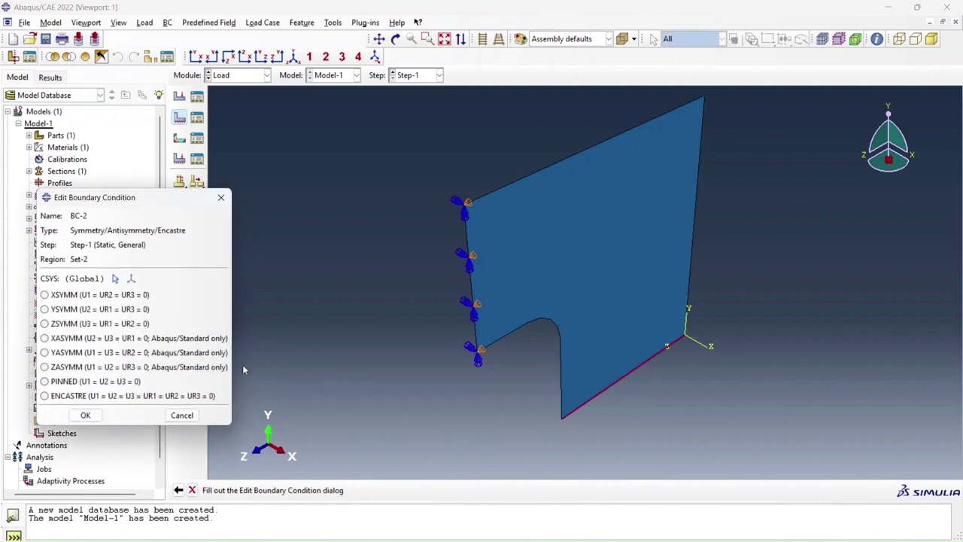
{"action": "left_click", "coordinate": [73, 310]}
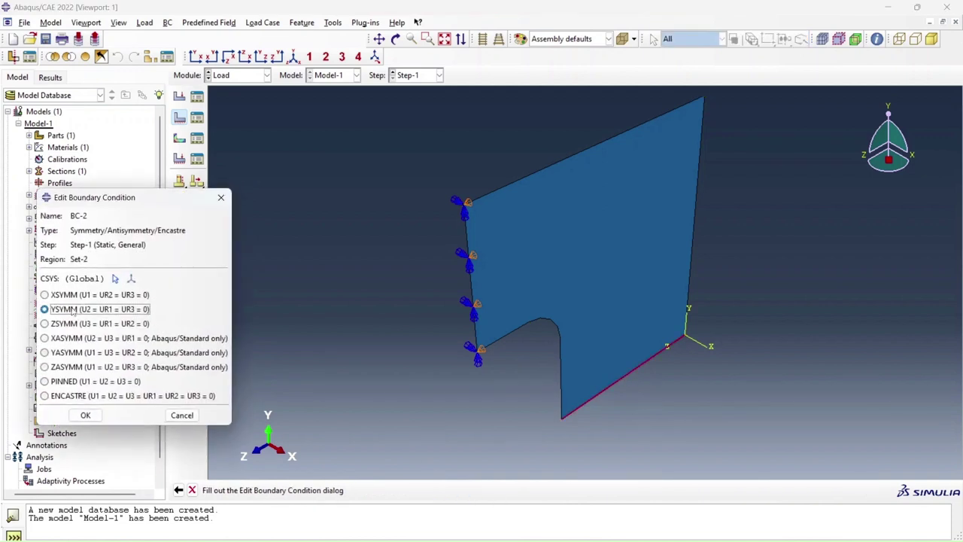
{"action": "left_click", "coordinate": [86, 416]}
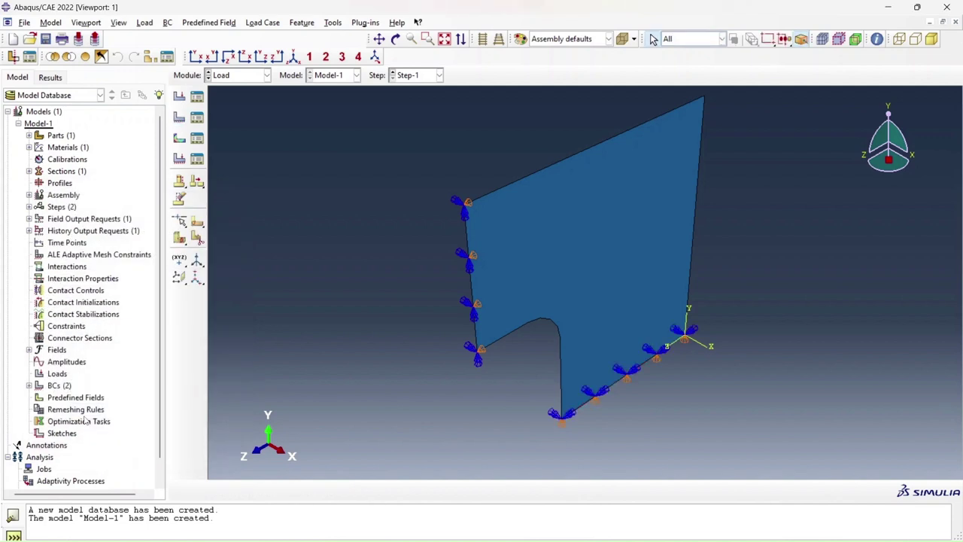
- Apply a shell edge load of magnitude -900 to the plate's top edge
{"action": "left_click", "coordinate": [181, 100]}
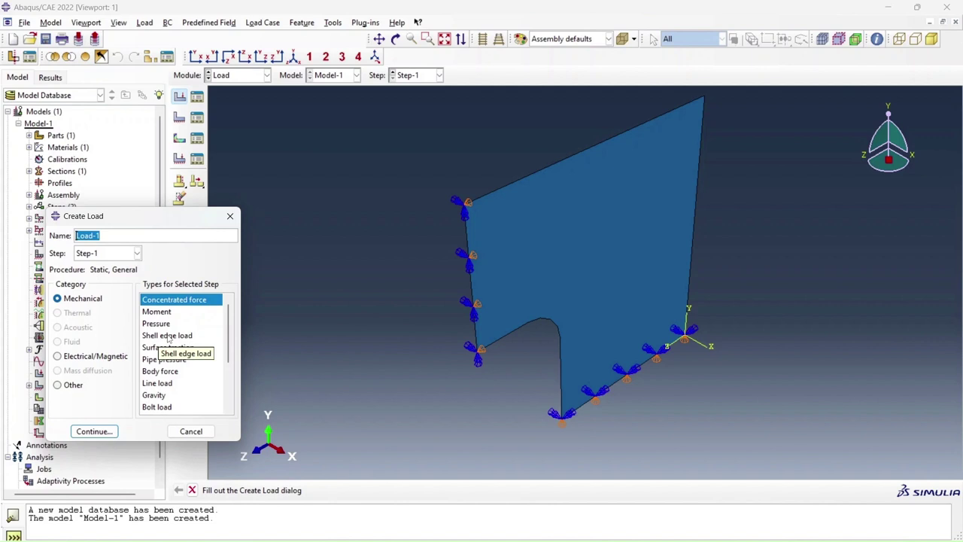
{"action": "left_click", "coordinate": [168, 336]}
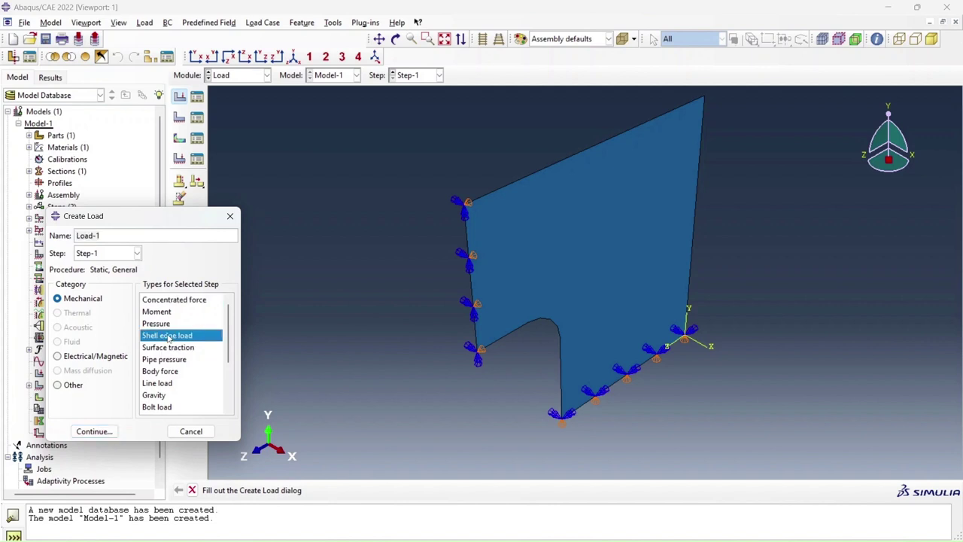
{"action": "left_click", "coordinate": [94, 432]}
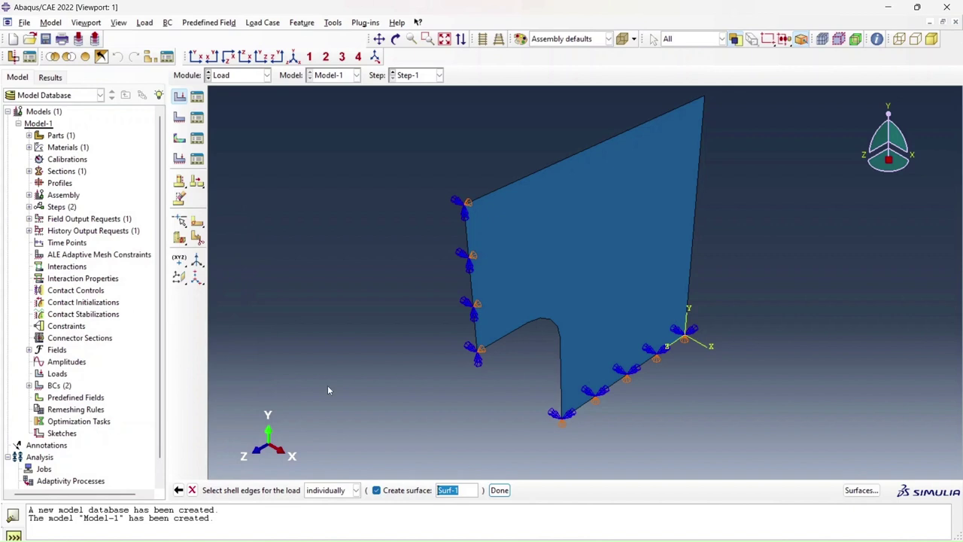
{"action": "left_click", "coordinate": [561, 161]}
{"action": "left_click", "coordinate": [561, 161]}
{"action": "left_click", "coordinate": [500, 490]}
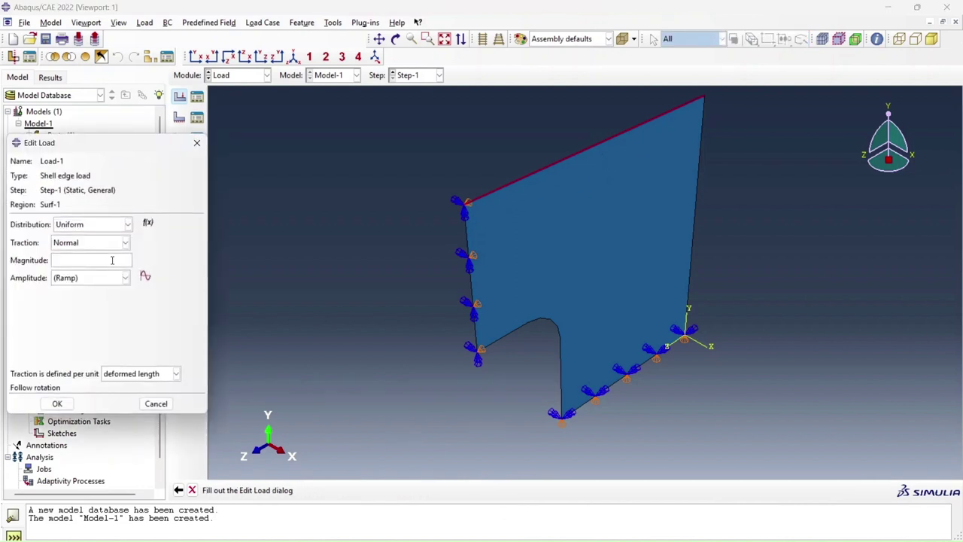
{"action": "type", "text": "900"}
{"action": "type", "text": "-"}
{"action": "left_click", "coordinate": [57, 403]}
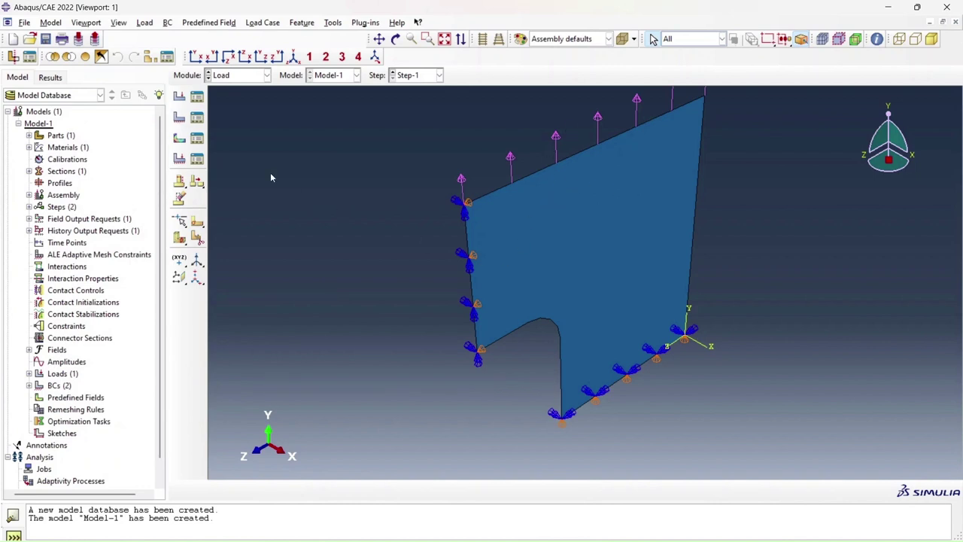
- Add Load-2, a shell edge load of magnitude -450 on the right edge
{"action": "left_click", "coordinate": [180, 97]}
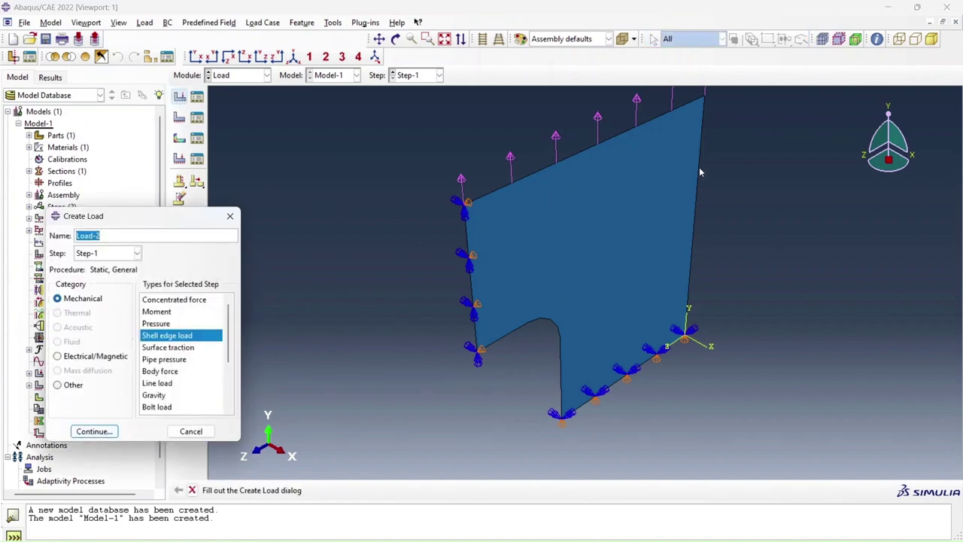
{"action": "left_click", "coordinate": [107, 433]}
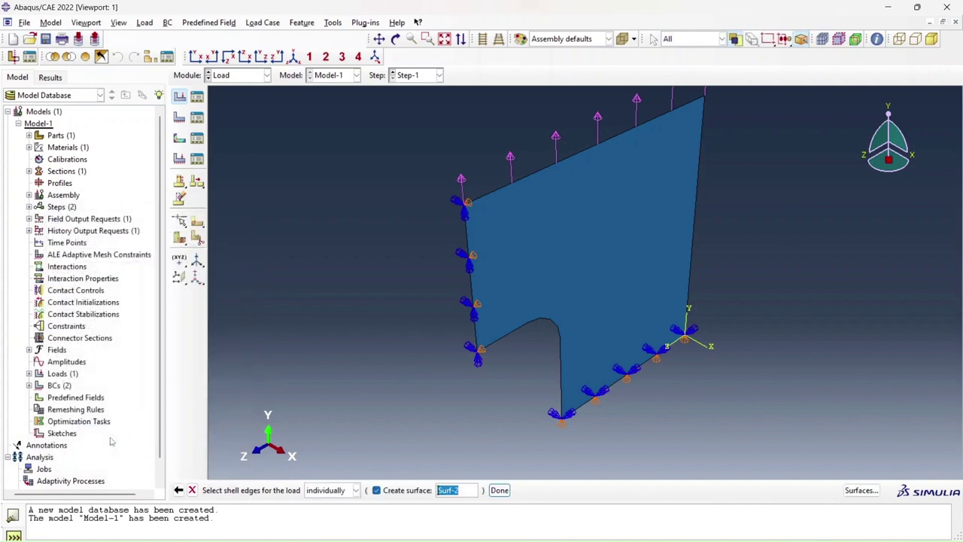
{"action": "left_click", "coordinate": [697, 223]}
{"action": "left_click", "coordinate": [500, 490]}
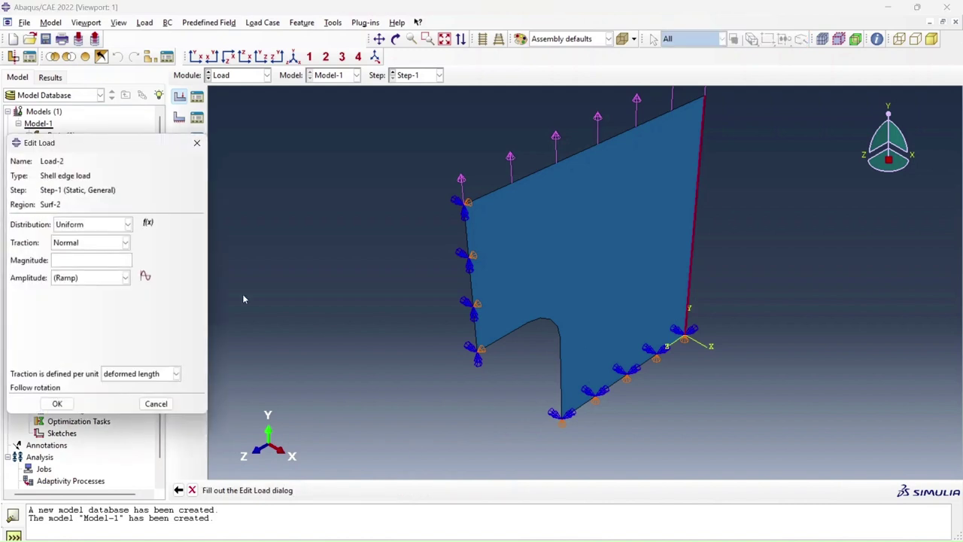
{"action": "left_click", "coordinate": [60, 261]}
{"action": "type", "text": "-450"}
{"action": "left_click", "coordinate": [59, 405]}
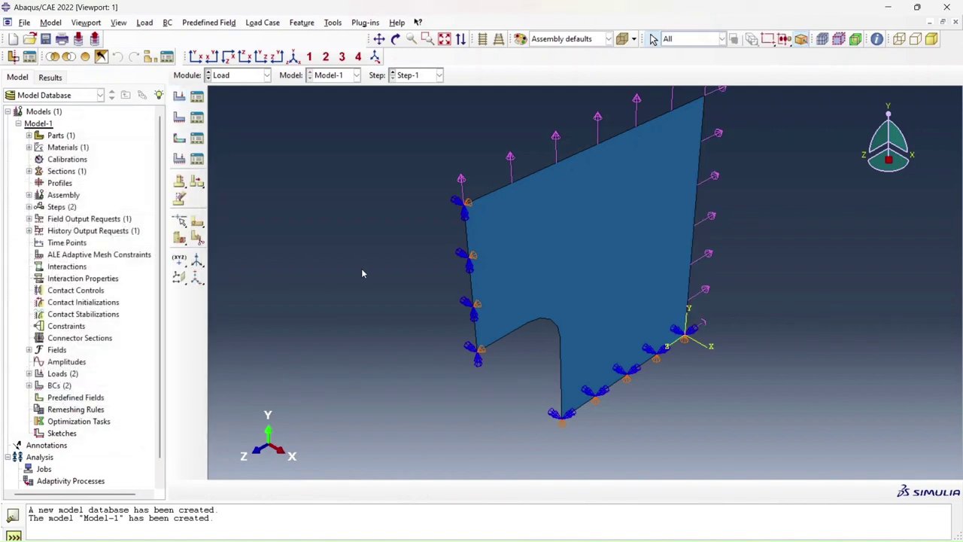
- Switch to the Mesh module and set it to work on Part-1 instead of the instance
{"action": "left_click", "coordinate": [254, 77]}
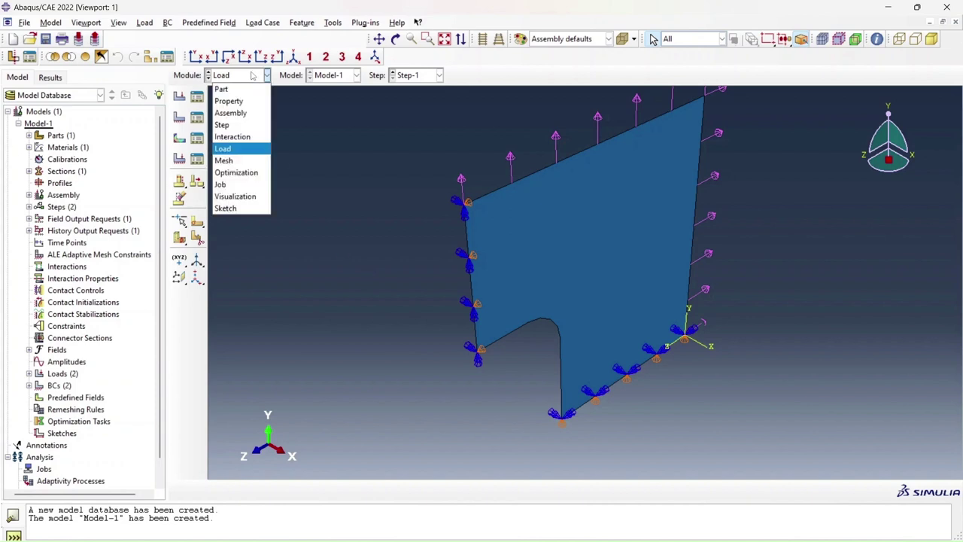
{"action": "left_click", "coordinate": [250, 161]}
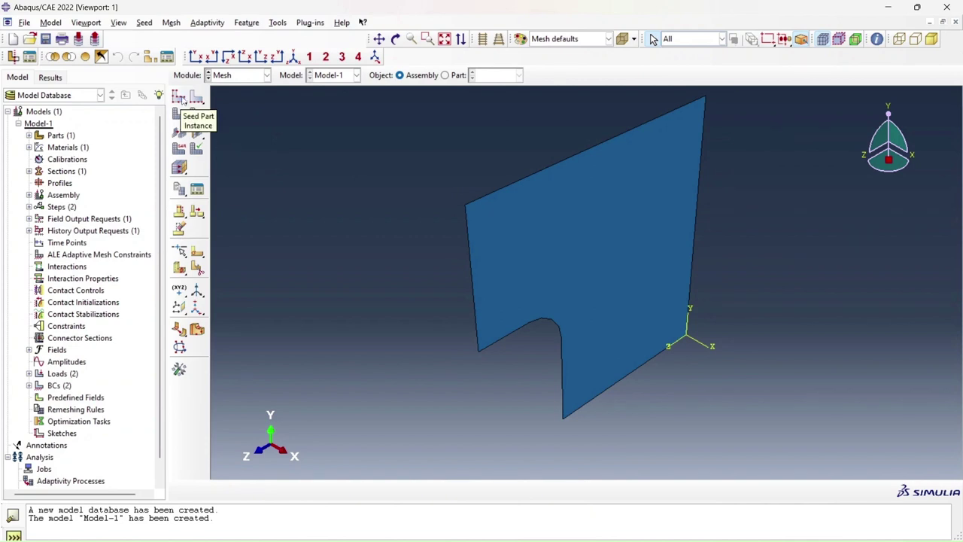
{"action": "left_click", "coordinate": [179, 98]}
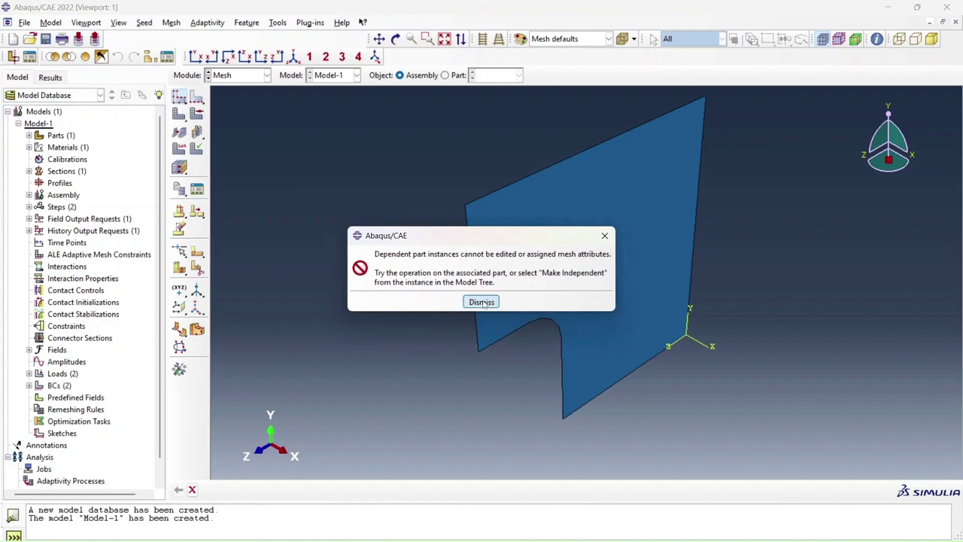
{"action": "left_click", "coordinate": [482, 302]}
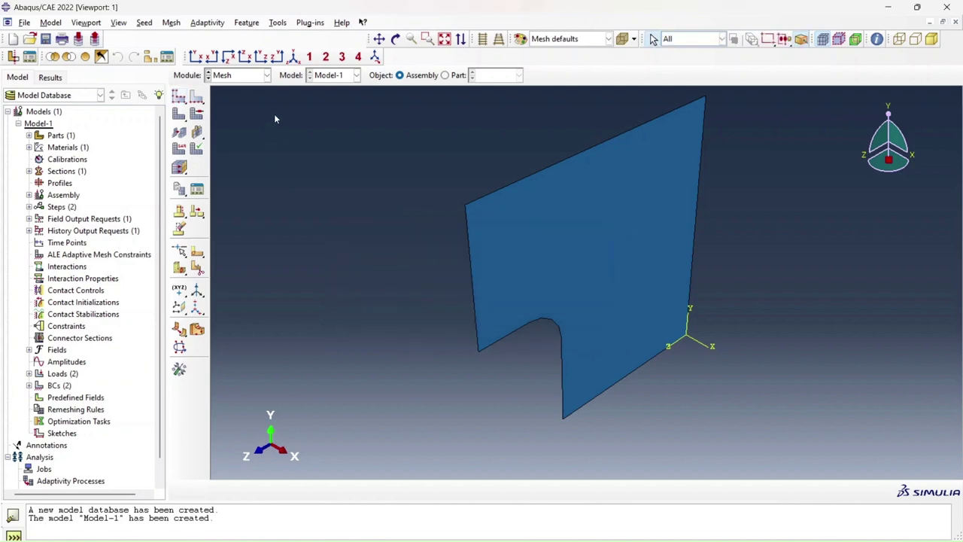
{"action": "left_click", "coordinate": [445, 75]}
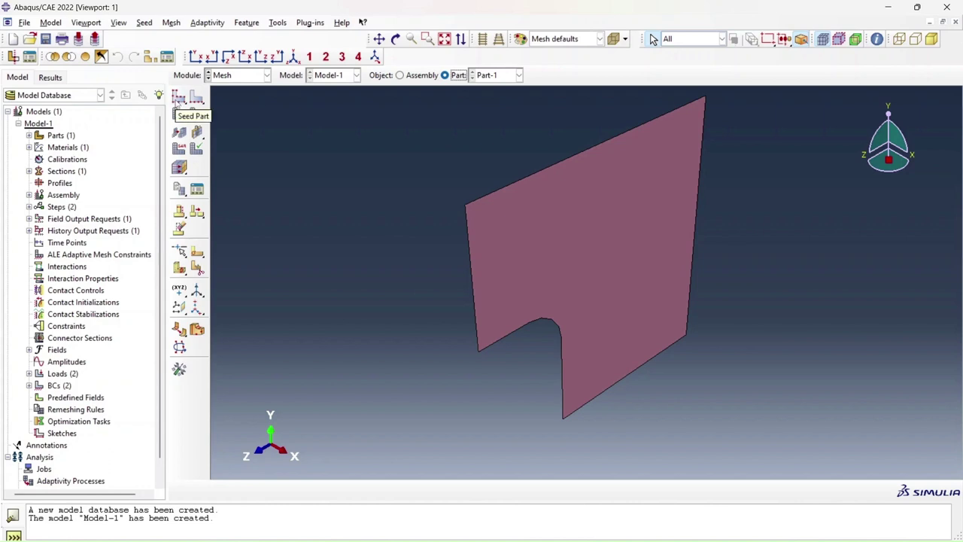
- Seed Part-1 globally with an approximate element size of 0.5
{"action": "left_click", "coordinate": [179, 106]}
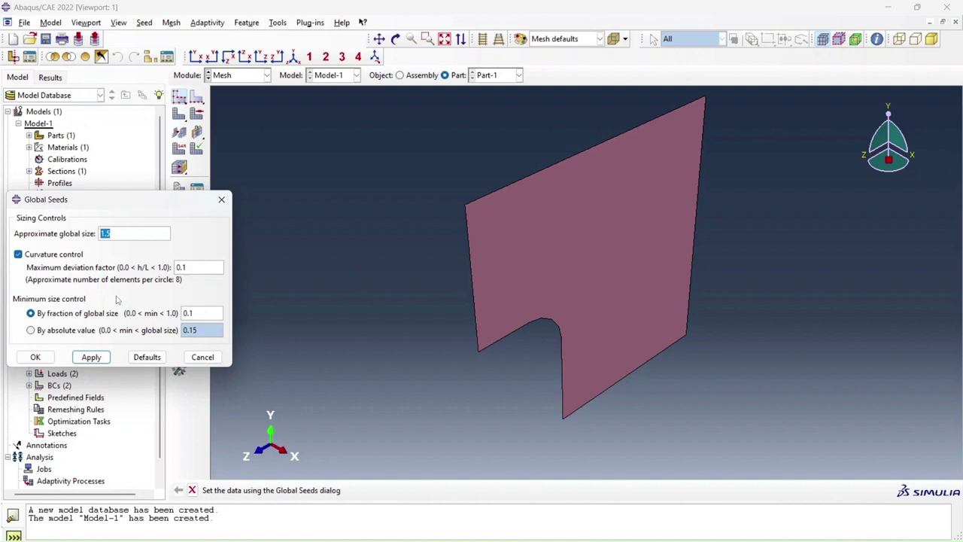
{"action": "type", "text": "0.5"}
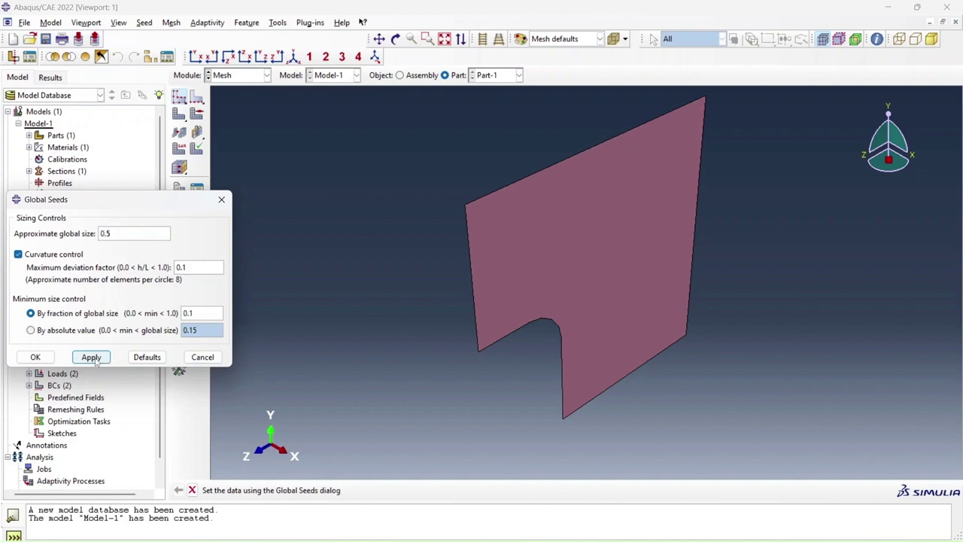
{"action": "left_click", "coordinate": [91, 358]}
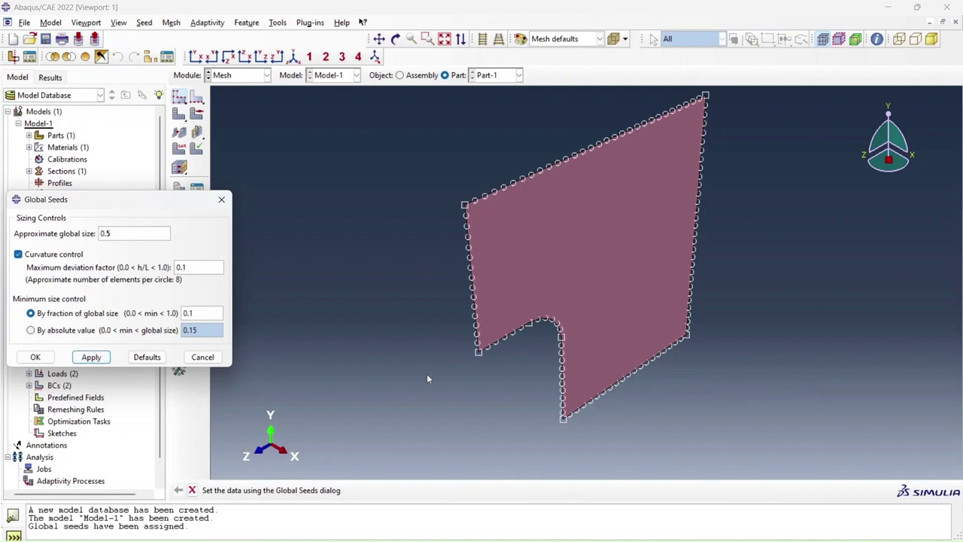
{"action": "left_click", "coordinate": [34, 358]}
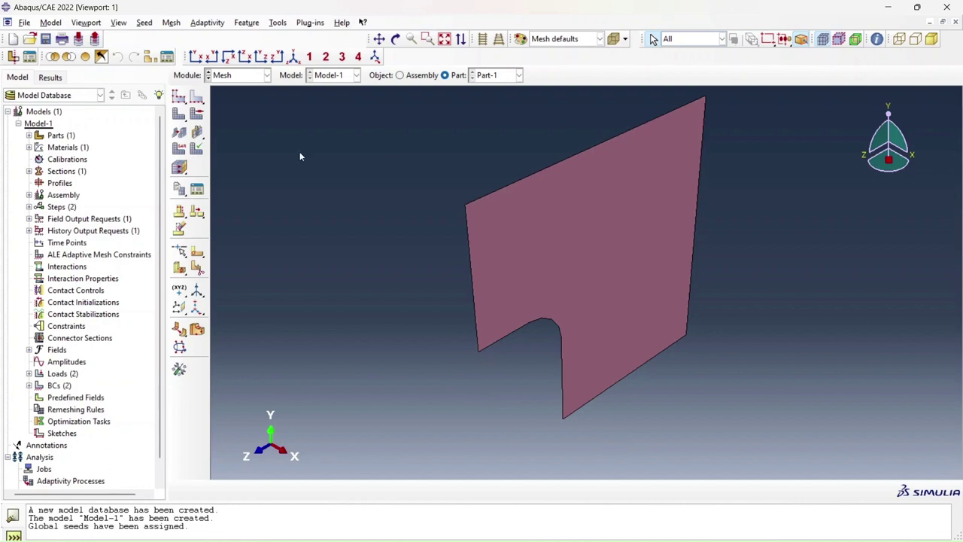
- Seed the notch's straight, fillet and vertical edges at 0.2, then mesh Part-1 (1677 elements)
{"action": "left_click", "coordinate": [196, 98]}
{"action": "left_click", "coordinate": [515, 333]}
{"action": "left_click", "coordinate": [554, 322], "text": "shift"}
{"action": "left_click", "coordinate": [563, 369], "text": "shift"}
{"action": "left_click", "coordinate": [427, 490]}
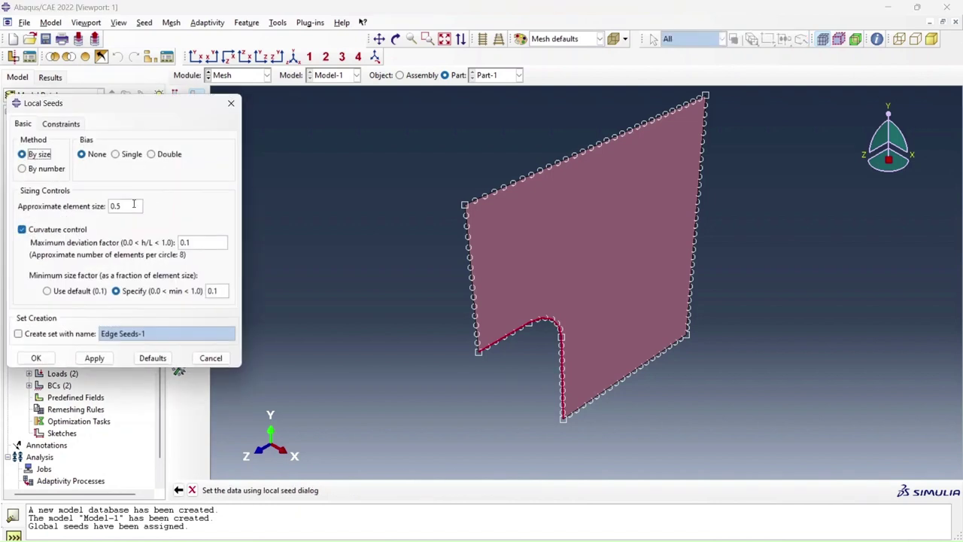
{"action": "left_click_drag", "start_coordinate": [123, 206], "coordinate": [101, 209]}
{"action": "type", "text": "0.2"}
{"action": "left_click", "coordinate": [94, 358]}
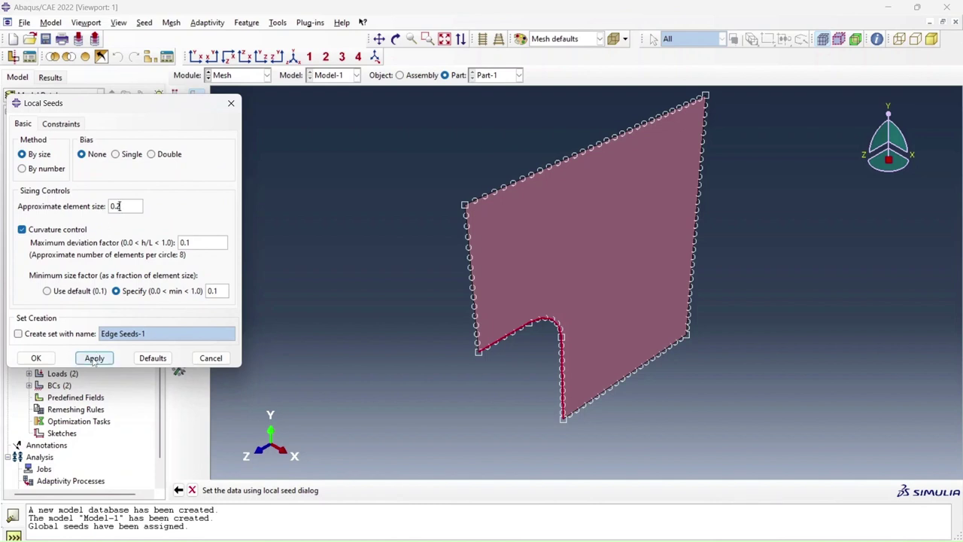
{"action": "left_click", "coordinate": [37, 358]}
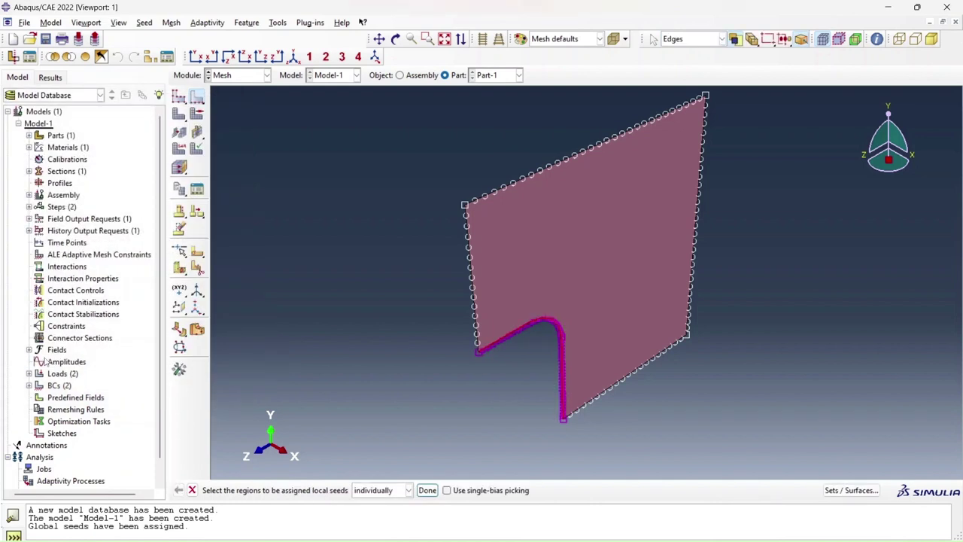
{"action": "left_click", "coordinate": [178, 114]}
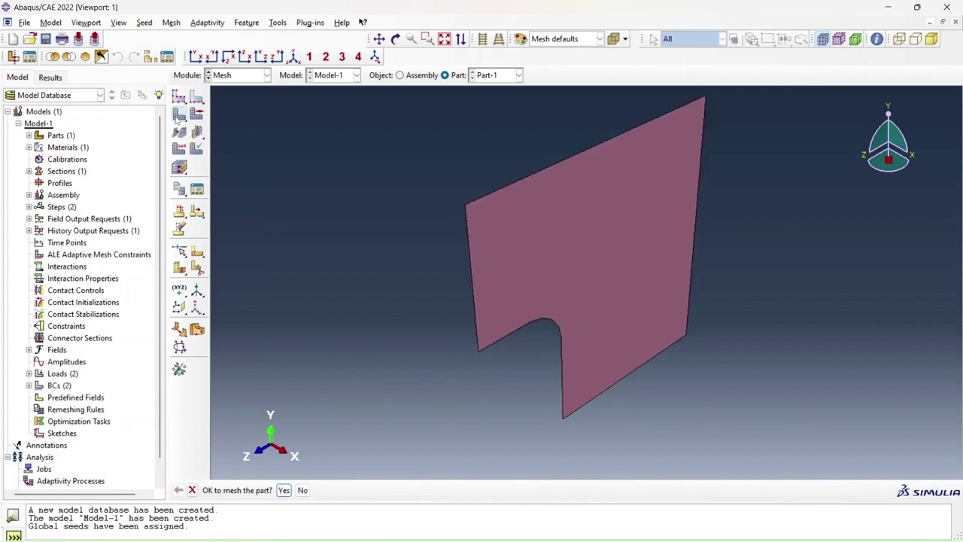
{"action": "left_click", "coordinate": [283, 490]}
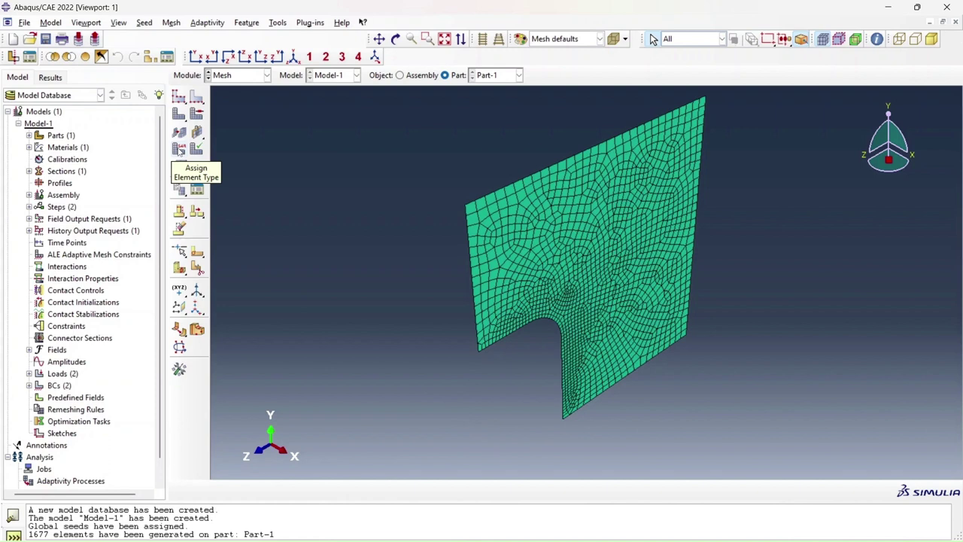
- Change the panel face's element type to quadratic S8R thick shells
{"action": "left_click", "coordinate": [180, 149]}
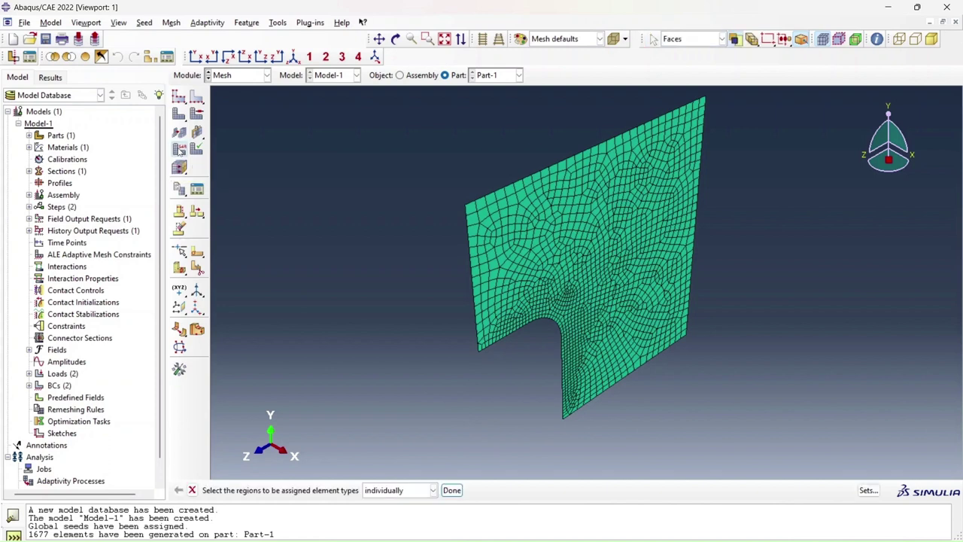
{"action": "left_click", "coordinate": [607, 298]}
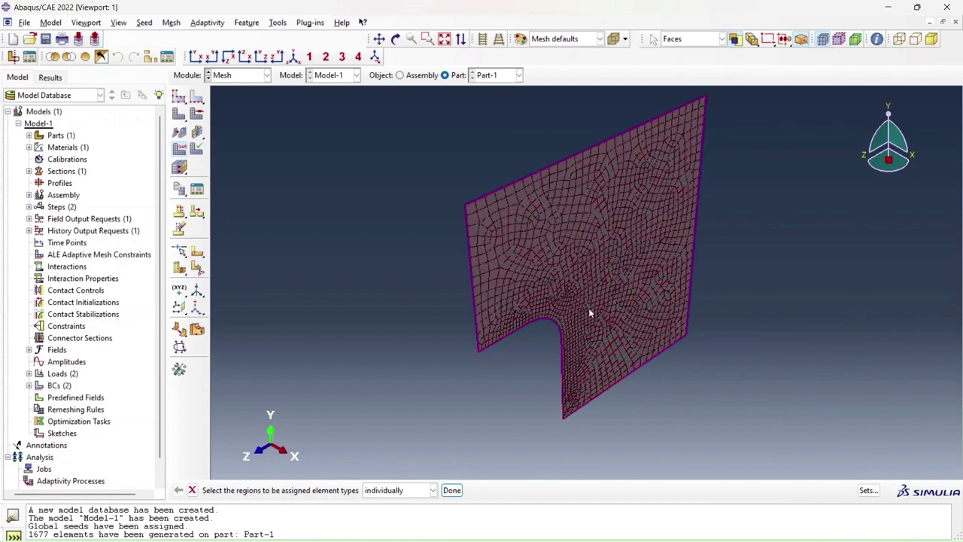
{"action": "left_click", "coordinate": [452, 490]}
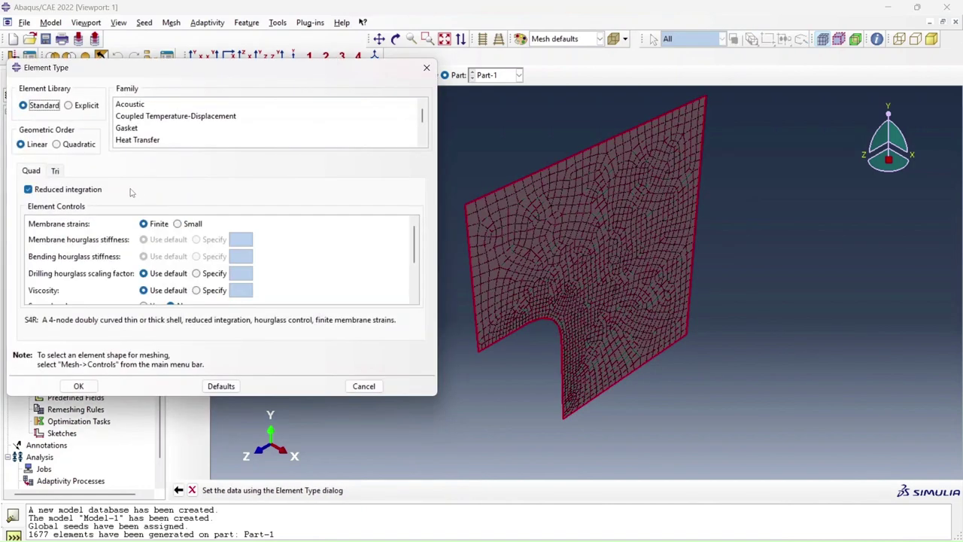
{"action": "left_click", "coordinate": [56, 145]}
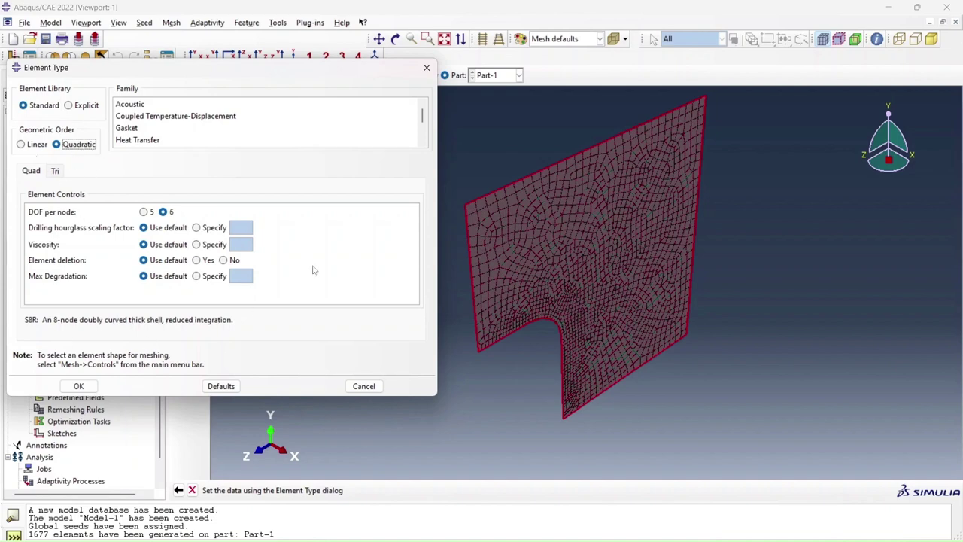
{"action": "left_click", "coordinate": [78, 386]}
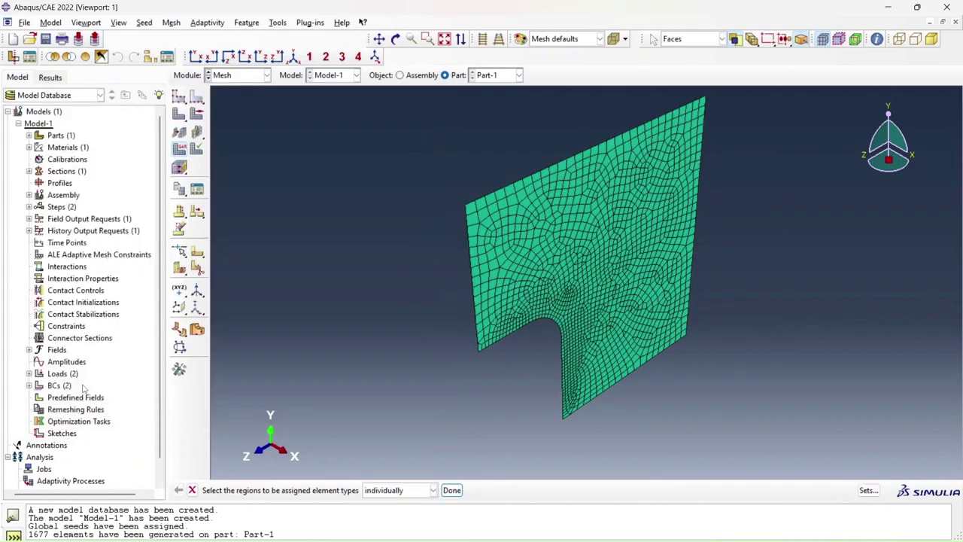
- In the Job module, create Job-1 for Model-1 with default settings
{"action": "left_click", "coordinate": [267, 75]}
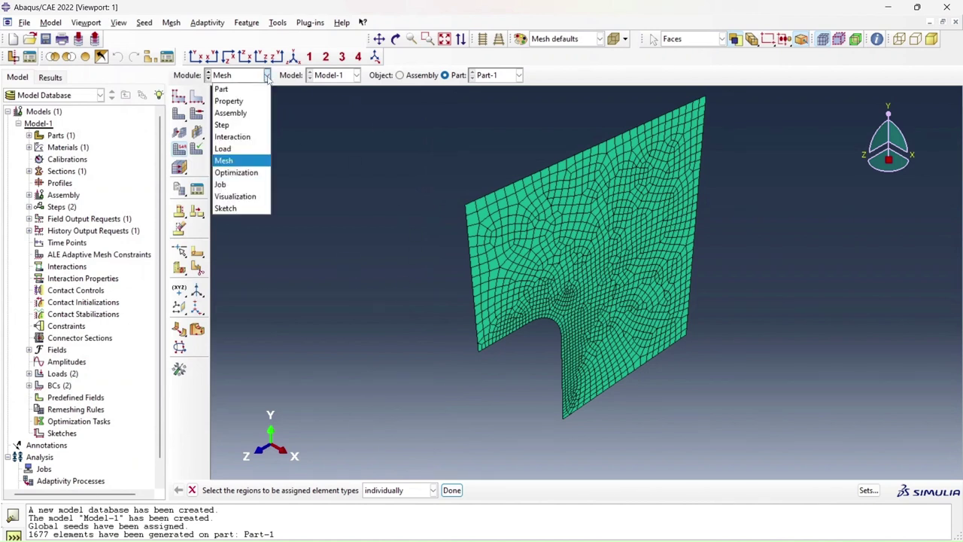
{"action": "left_click", "coordinate": [242, 186]}
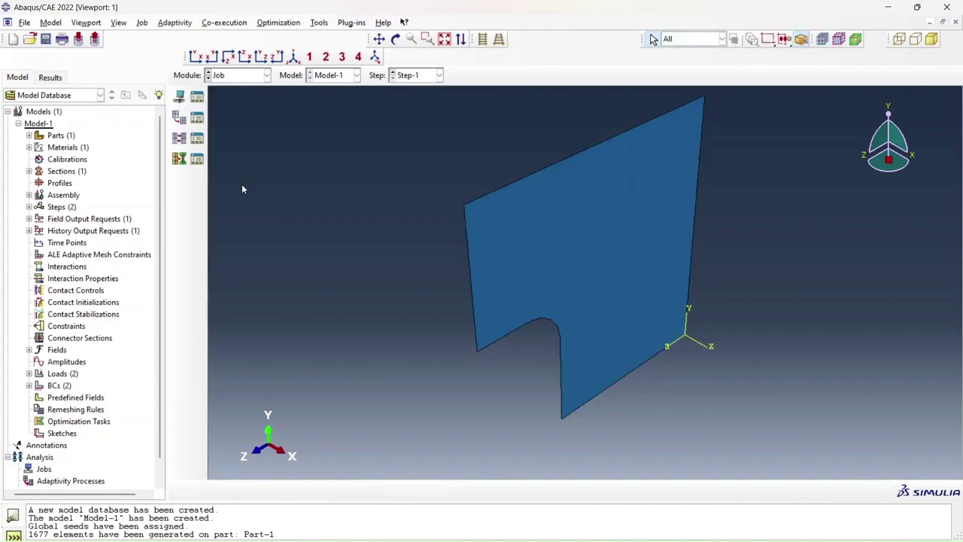
{"action": "left_click", "coordinate": [197, 100]}
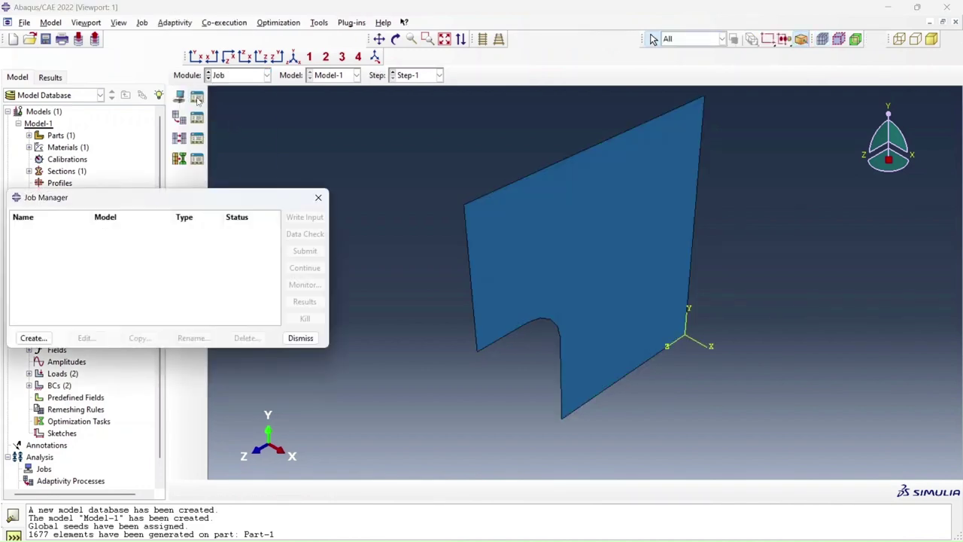
{"action": "left_click", "coordinate": [33, 338]}
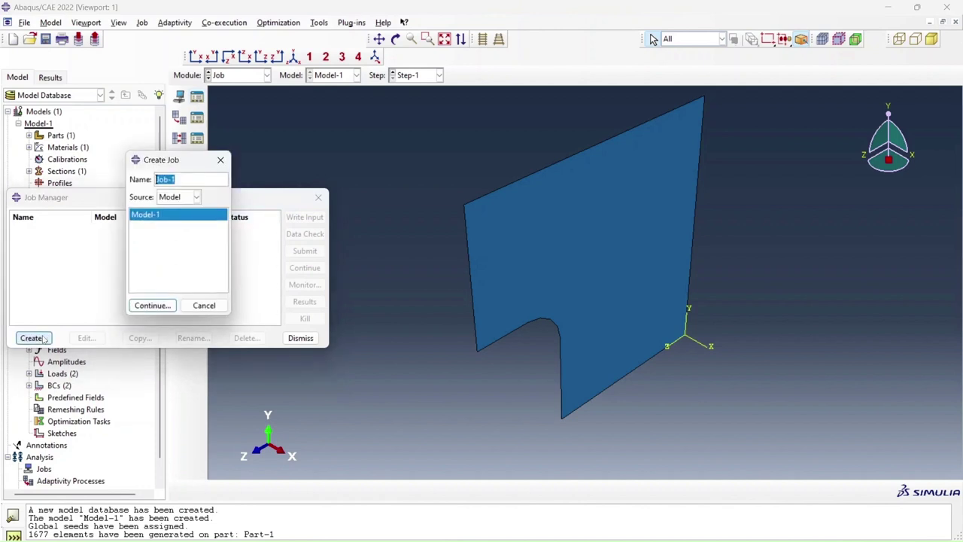
{"action": "left_click", "coordinate": [160, 307]}
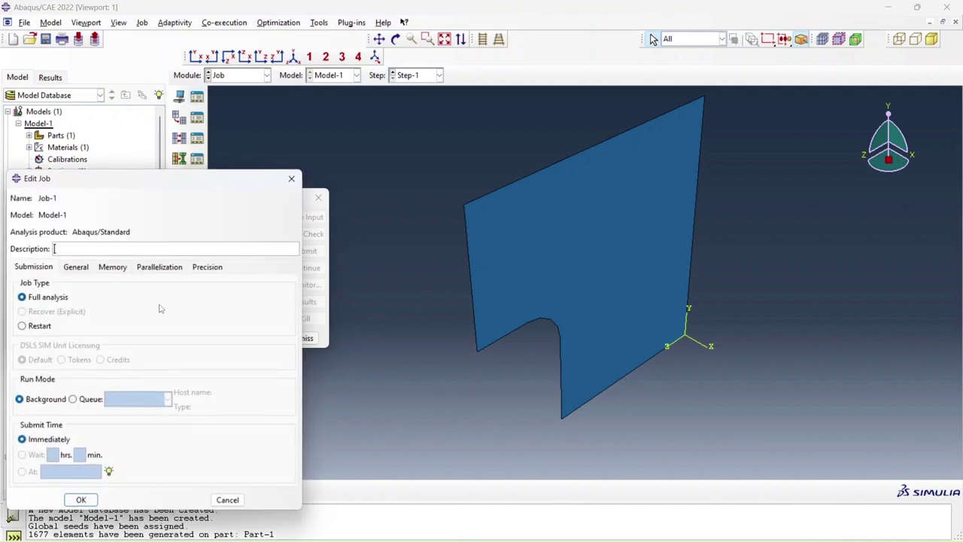
{"action": "left_click", "coordinate": [79, 500]}
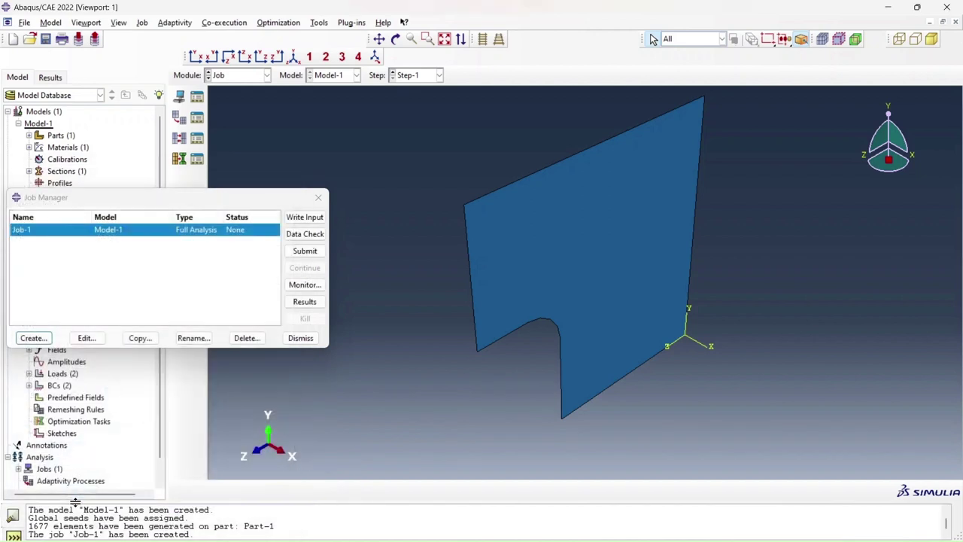
- Submit Job-1, overwriting previous results, and monitor its progress
{"action": "left_click", "coordinate": [304, 254]}
{"action": "left_click", "coordinate": [37, 146]}
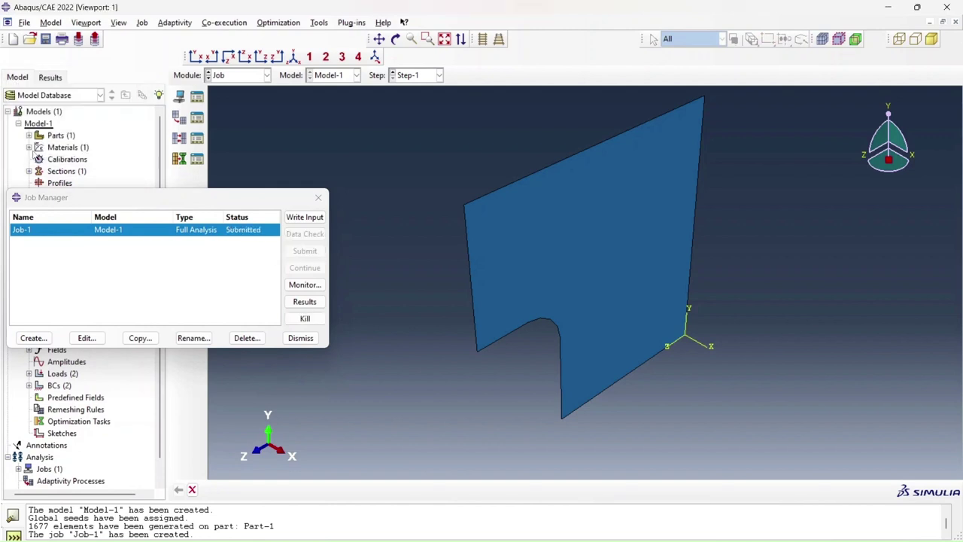
{"action": "left_click", "coordinate": [301, 284]}
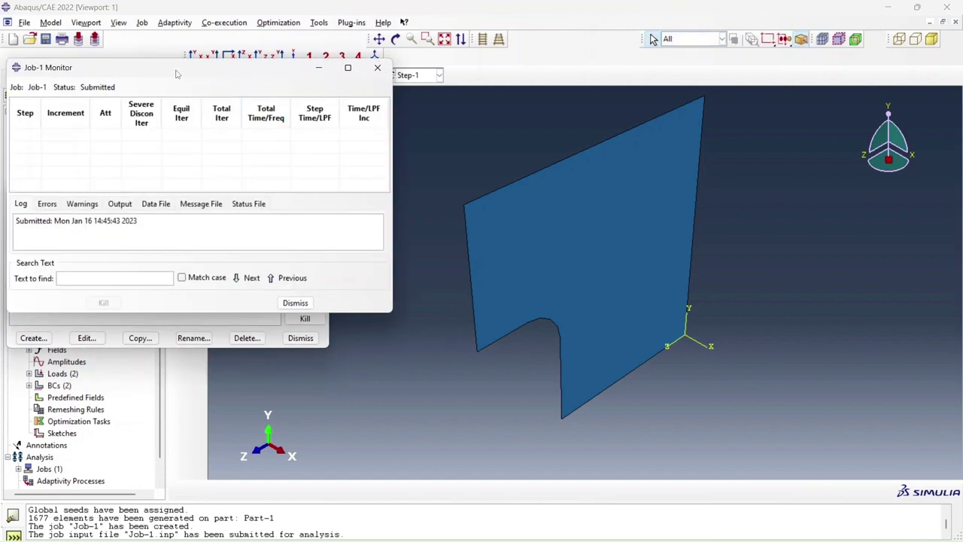
{"action": "left_click_drag", "start_coordinate": [176, 68], "coordinate": [595, 119]}
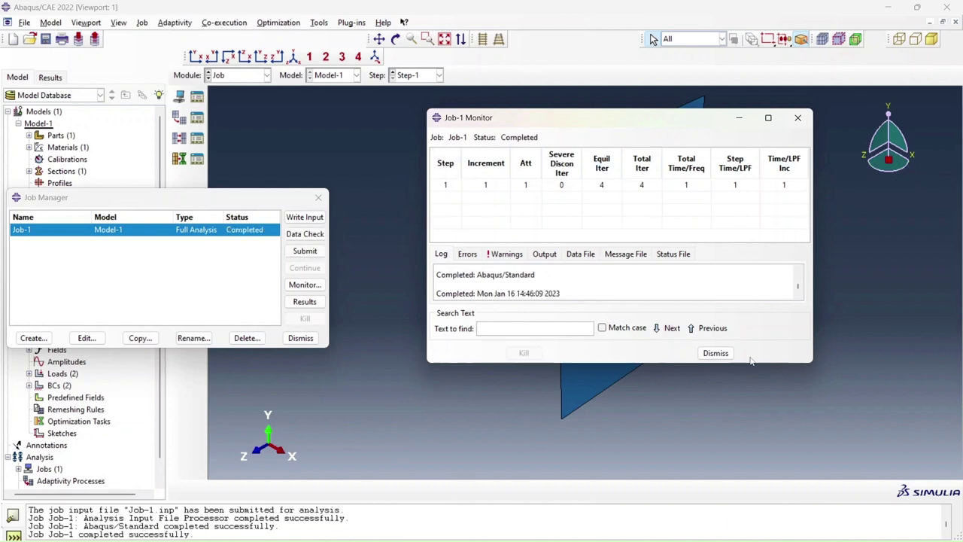
- Open Job-1's results and plot the Mises stress contour on the deformed shape
{"action": "left_click", "coordinate": [715, 353]}
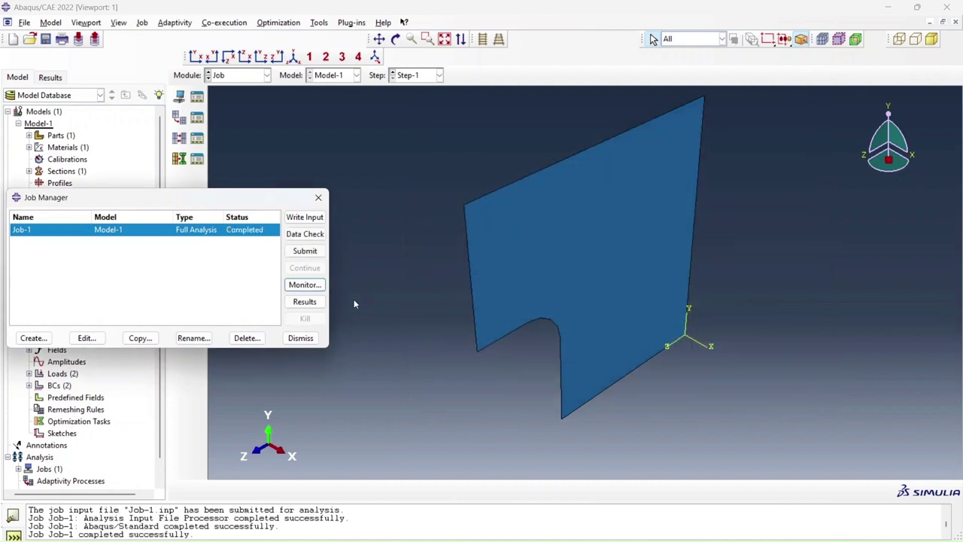
{"action": "left_click", "coordinate": [305, 302]}
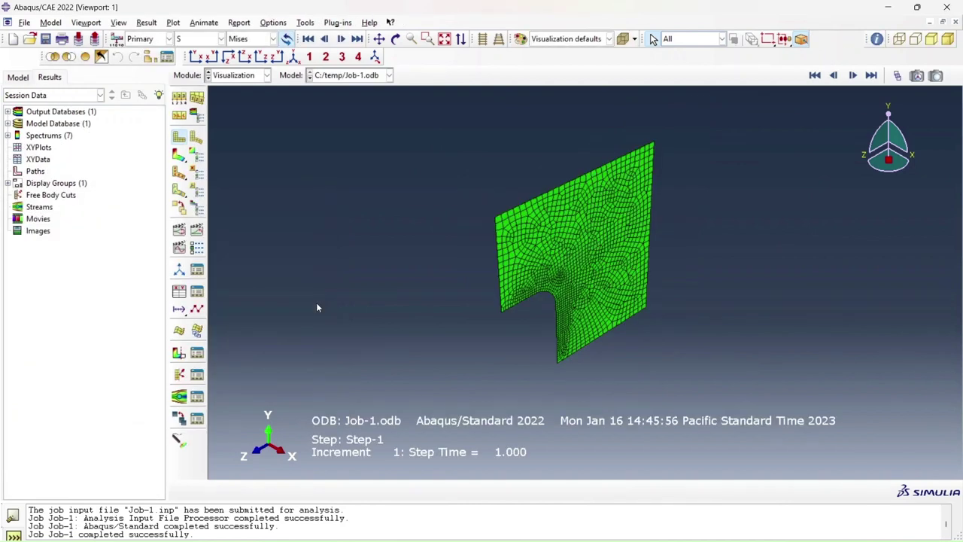
{"action": "left_click", "coordinate": [179, 157]}
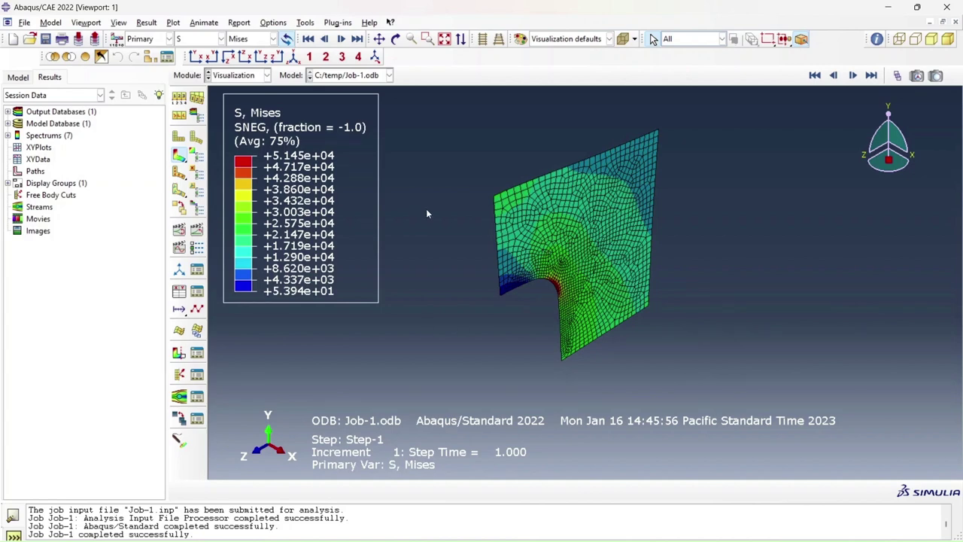
- Rotate the view so the panel faces the viewer squarely
{"action": "left_click", "coordinate": [395, 38]}
{"action": "left_click_drag", "start_coordinate": [546, 289], "coordinate": [466, 231]}
{"action": "left_click_drag", "start_coordinate": [540, 129], "coordinate": [566, 125]}
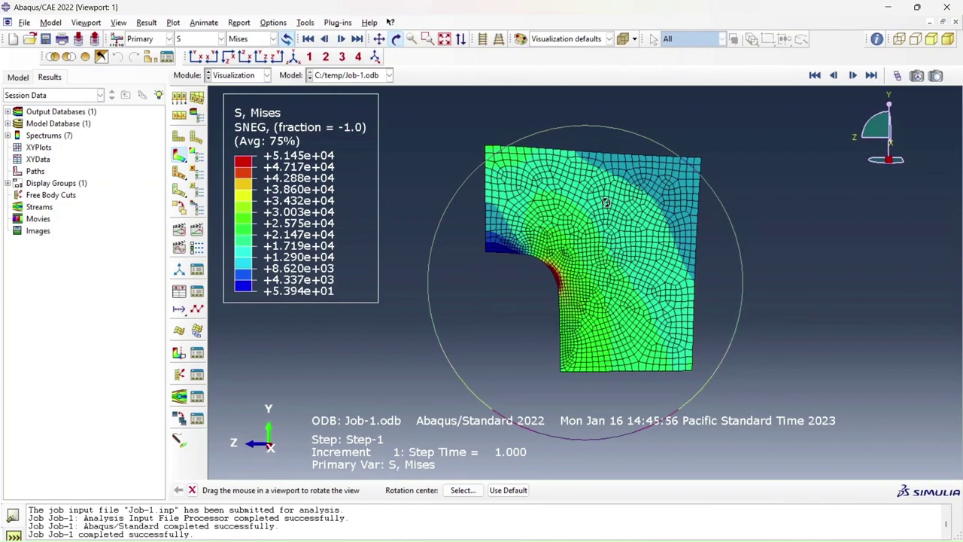
{"action": "mouse_move", "coordinate": [599, 128]}
{"action": "left_mouse_down"}
{"action": "mouse_move", "coordinate": [588, 131]}
{"action": "mouse_move", "coordinate": [594, 125]}
{"action": "left_mouse_up"}
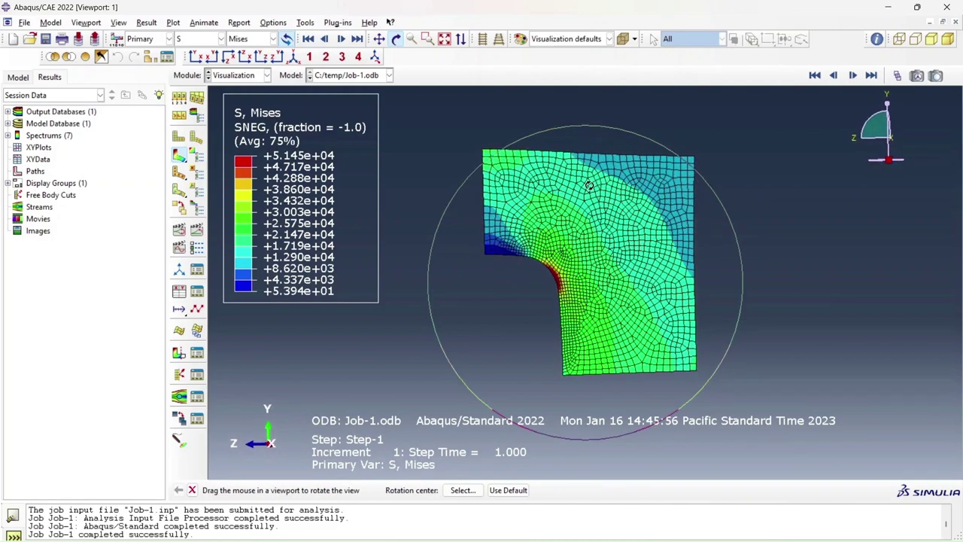
{"action": "left_click_drag", "start_coordinate": [589, 185], "coordinate": [589, 185]}
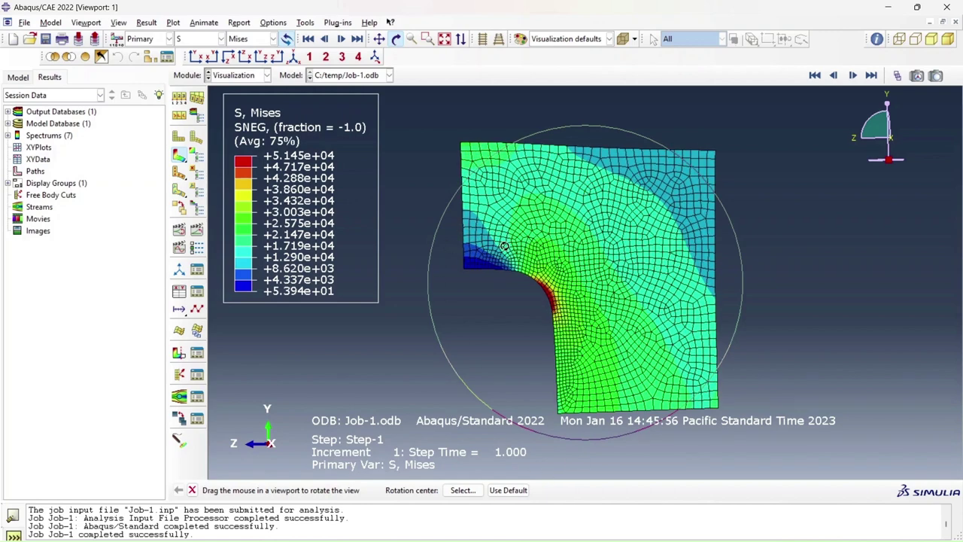